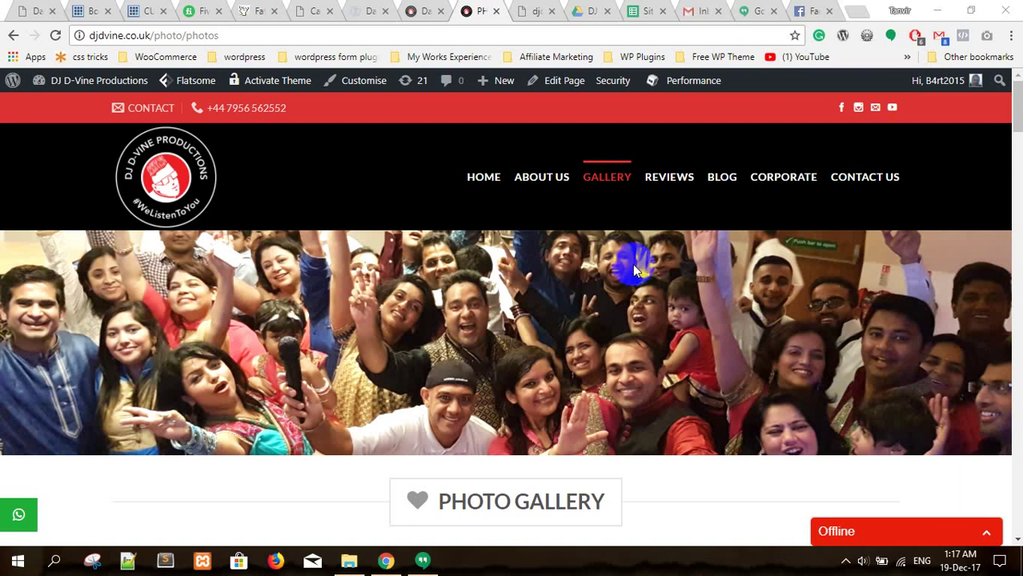
Open the Photos page's Edit with UX Builder link in a new browser tab and switch to it
scroll(634, 282, down, 5)
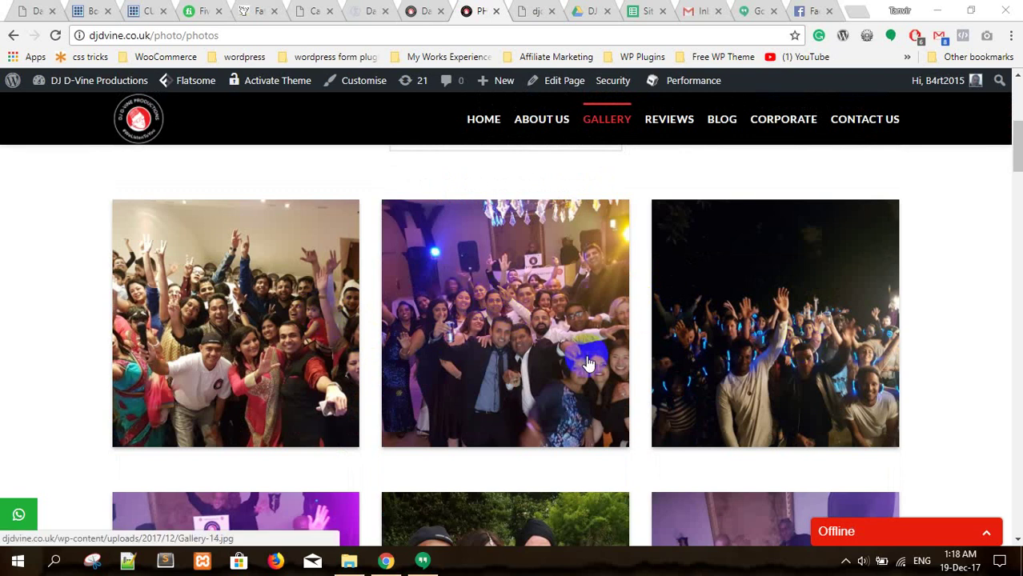
scroll(584, 357, down, 3)
scroll(652, 374, up, 5)
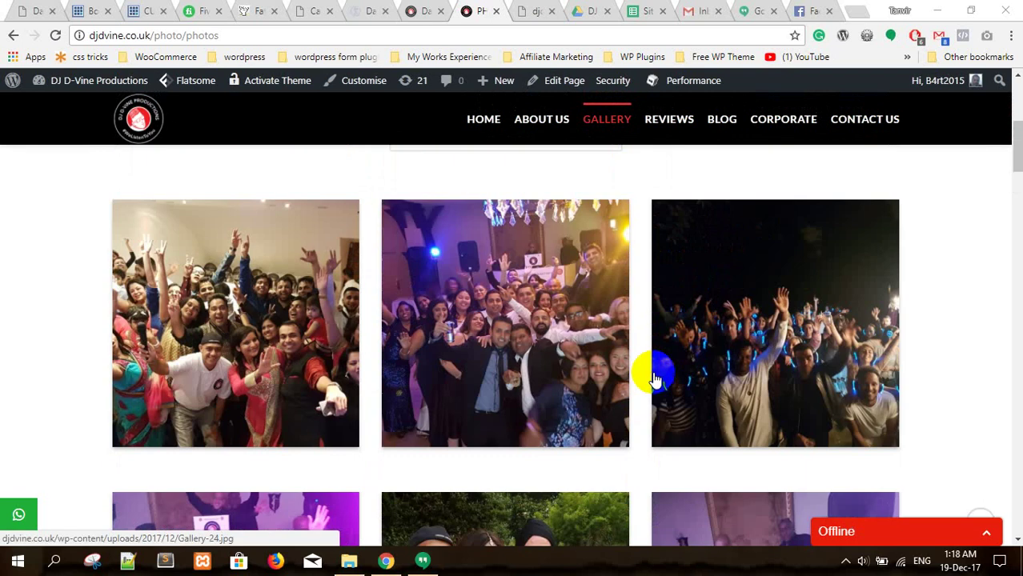
scroll(654, 376, up, 3)
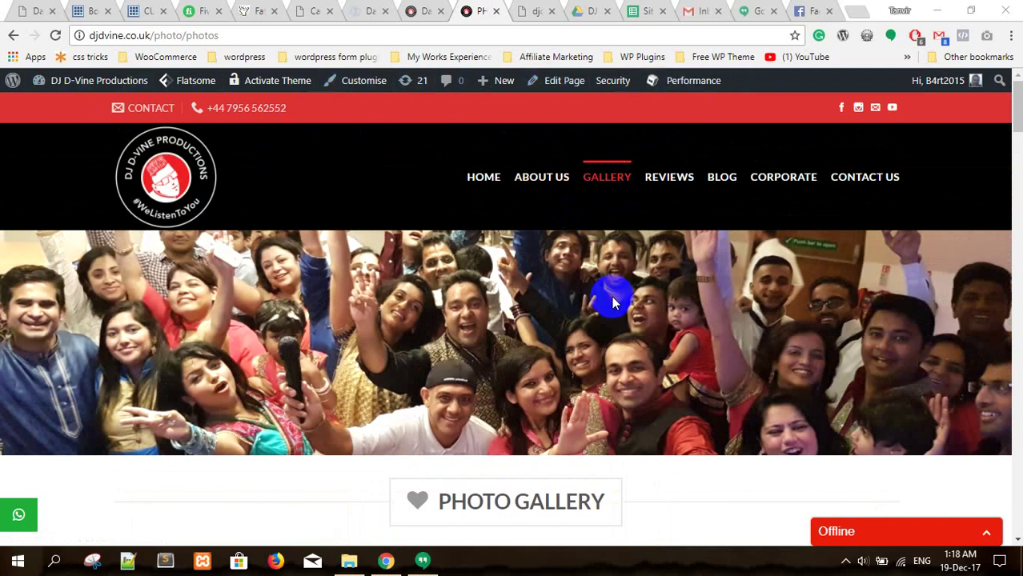
scroll(611, 297, down, 1)
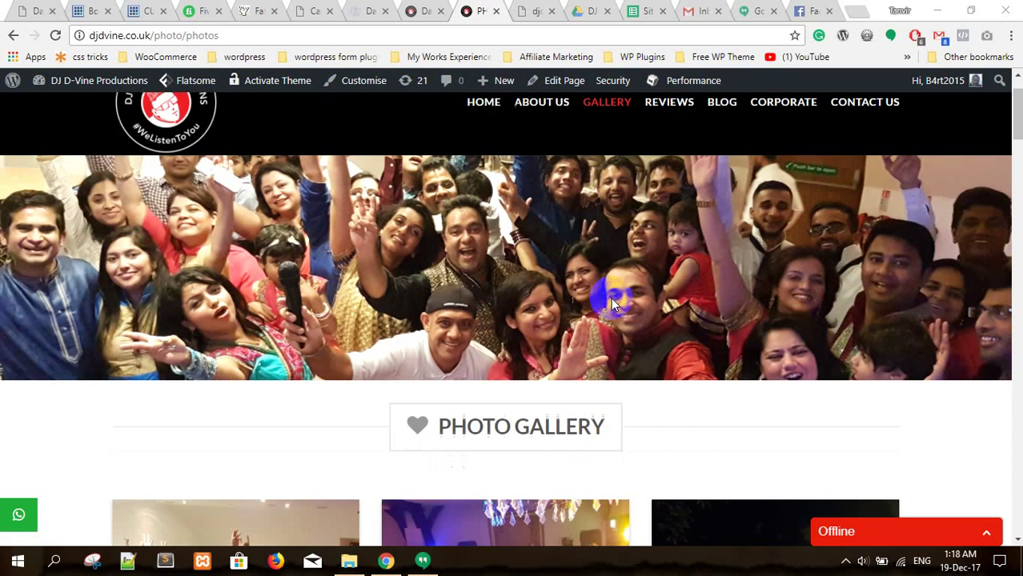
scroll(610, 288, up, 1)
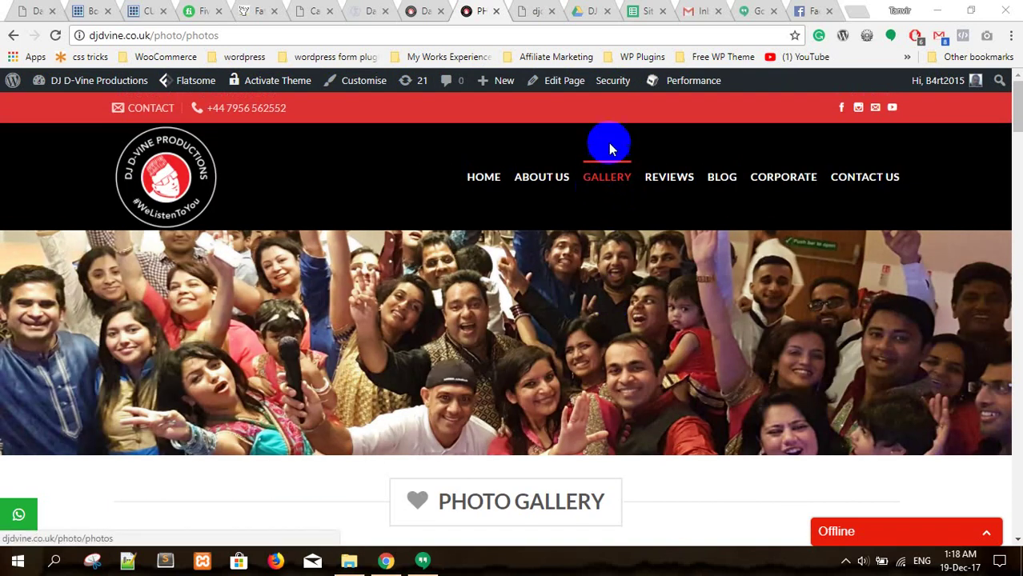
mouse_move(558, 83)
click(560, 113)
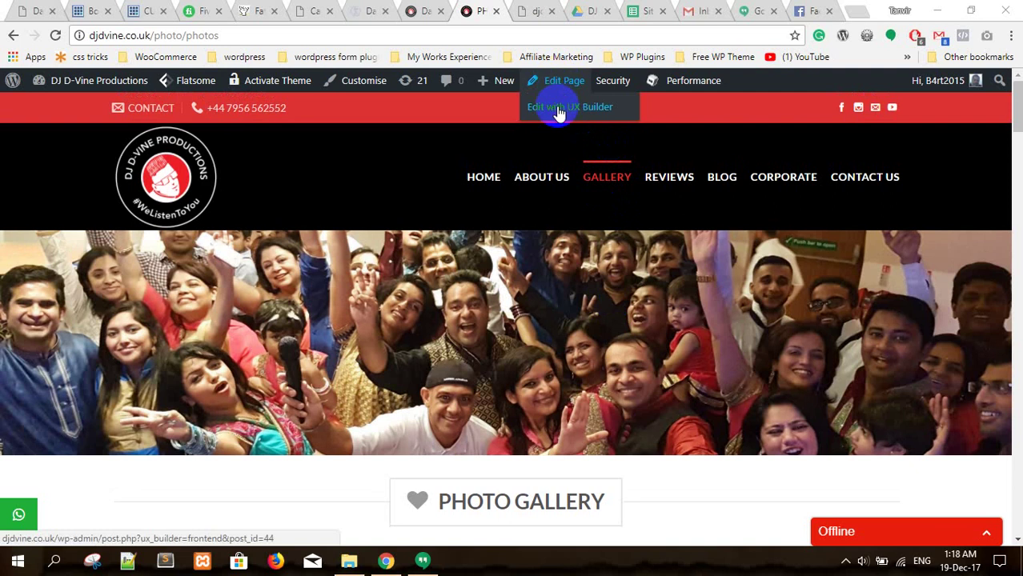
right_click(559, 108)
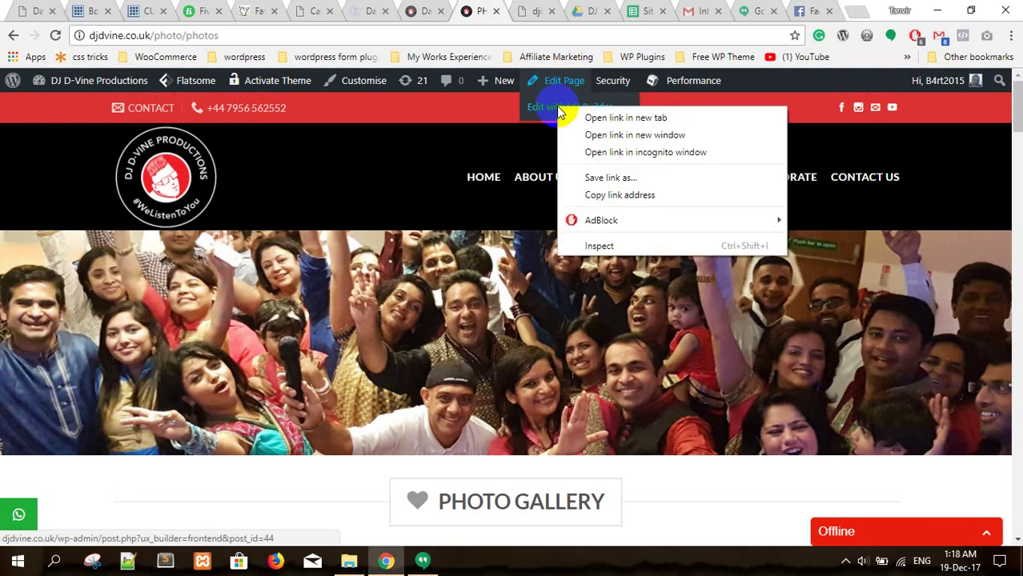
click(596, 121)
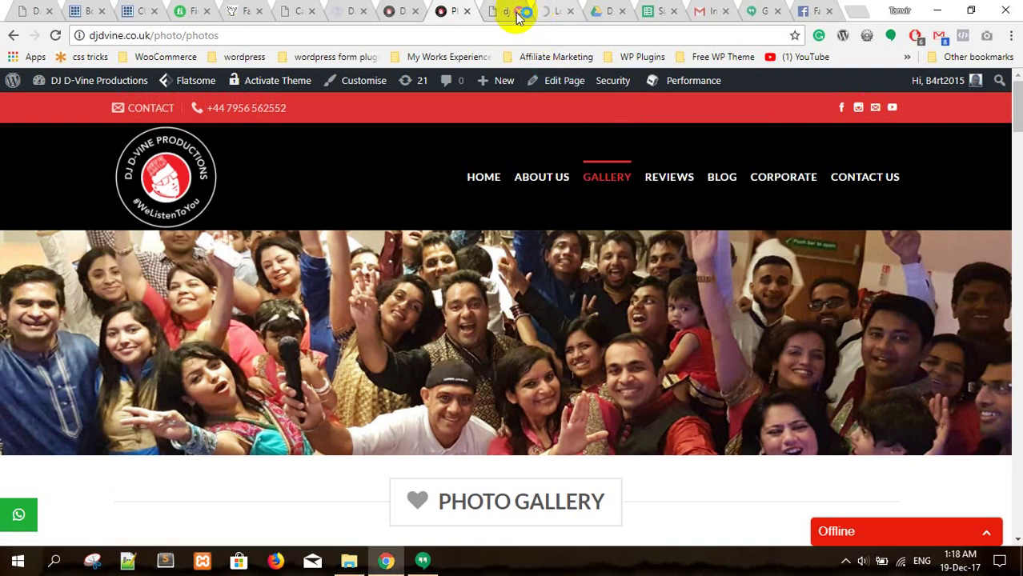
click(506, 12)
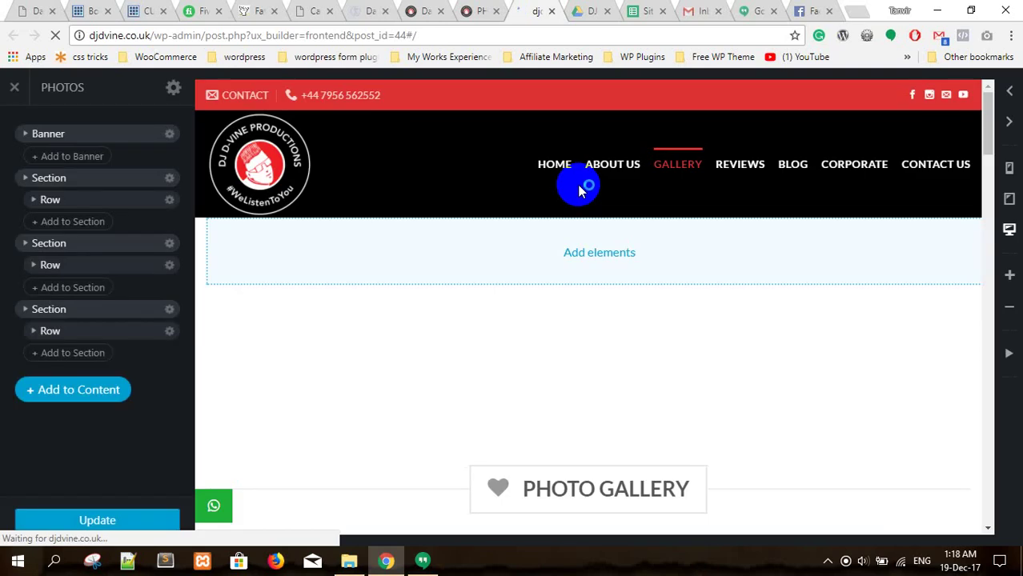
Select the page's Banner and then its first Section in the layer outline
scroll(581, 187, down, 1)
click(582, 190)
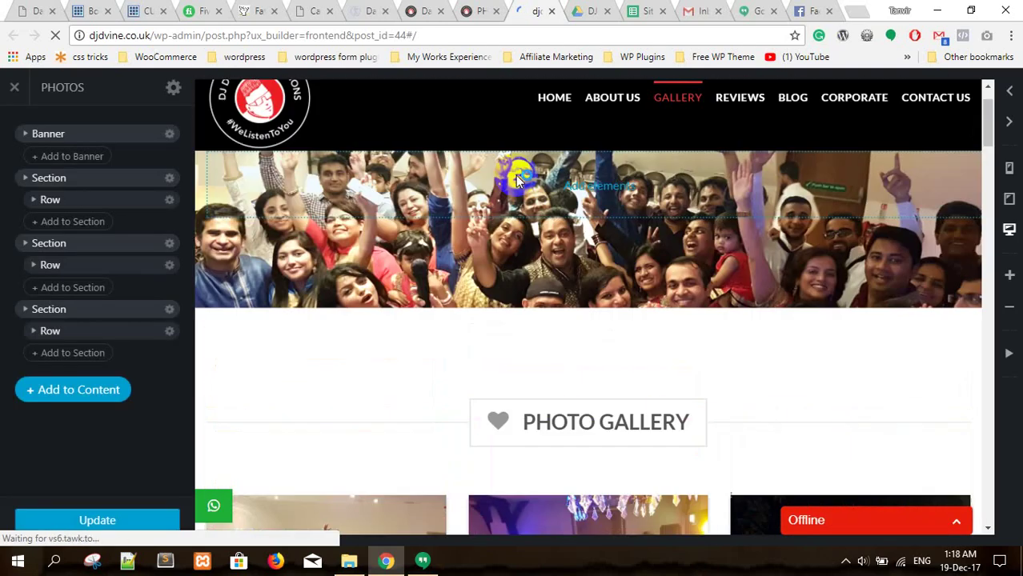
click(62, 134)
click(58, 179)
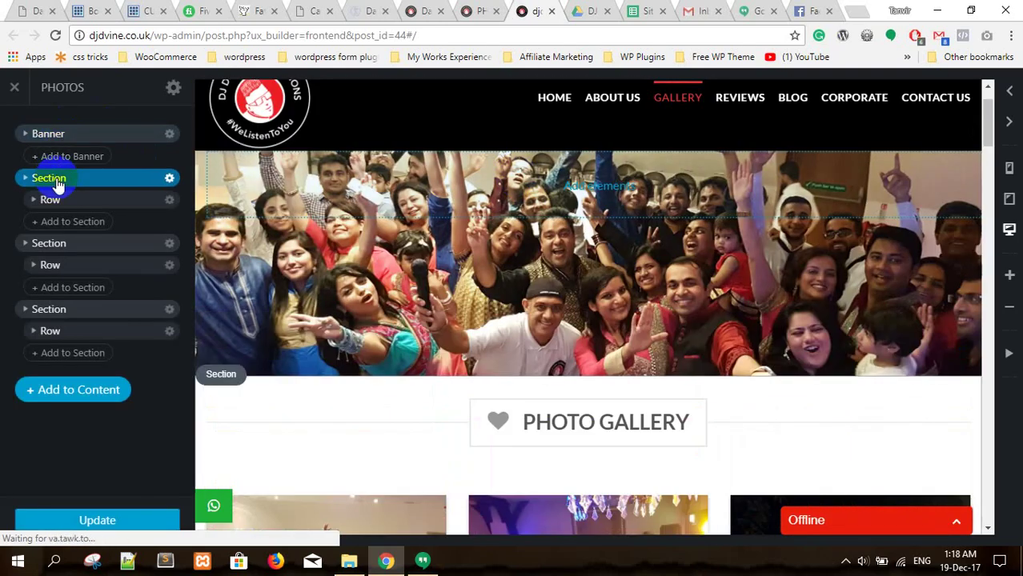
scroll(469, 301, down, 2)
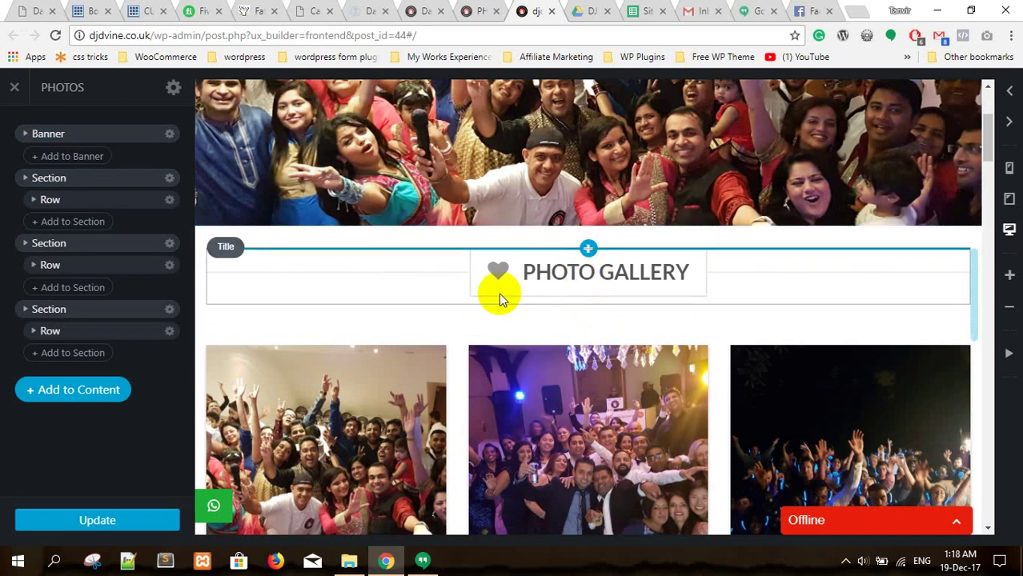
Open the PHOTO GALLERY heading's settings, leave its text as is, and return to the layers
click(590, 280)
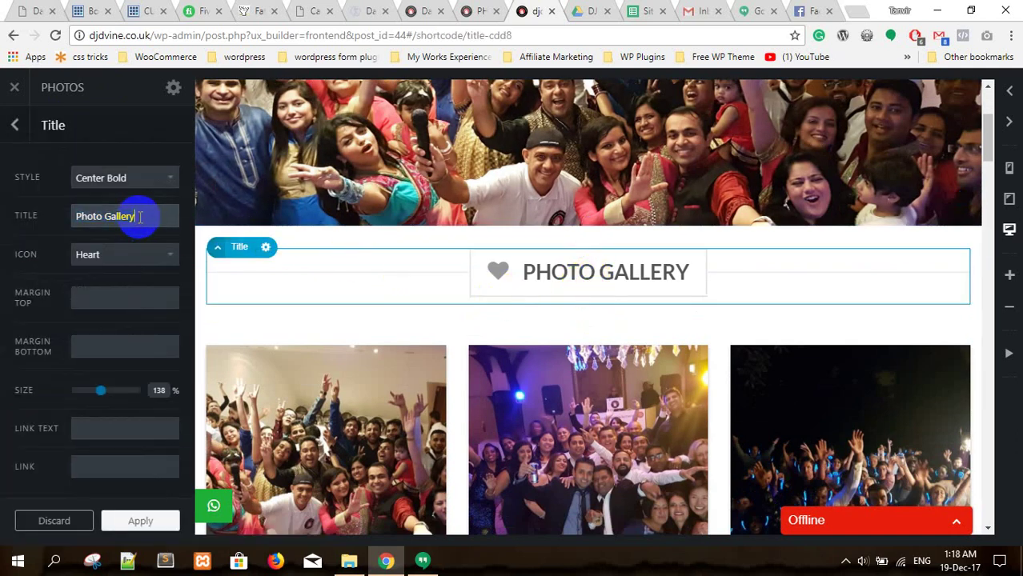
text(dh)
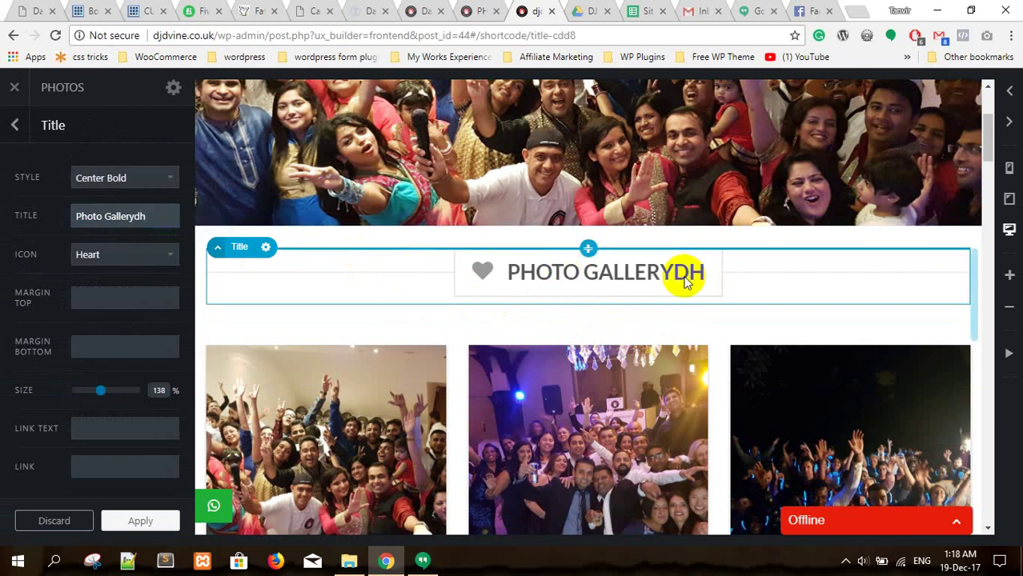
key(BackSpace)
key(BackSpace)
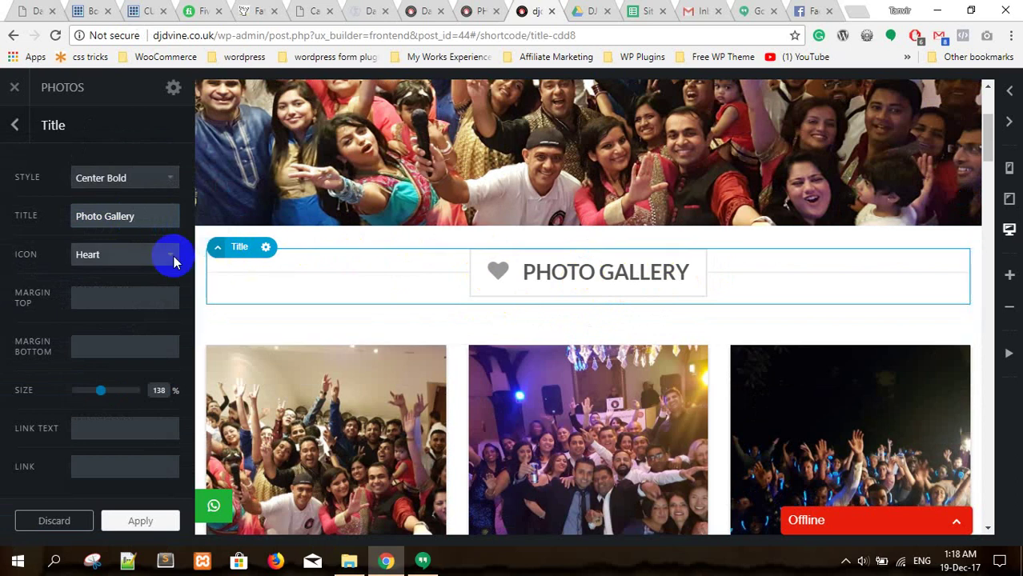
click(15, 125)
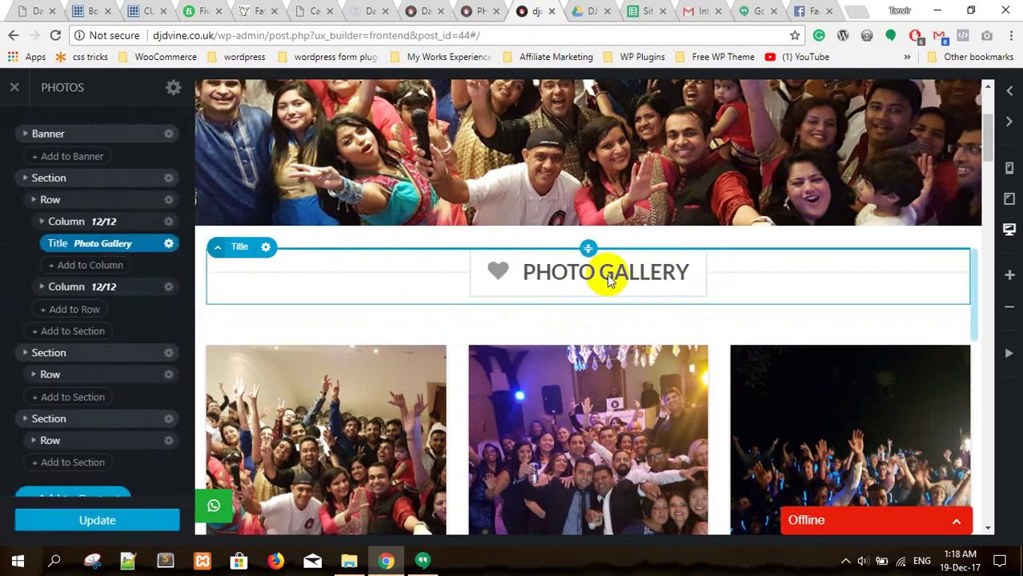
Expand the second column and open the Gallery element's Layout settings
scroll(614, 275, down, 2)
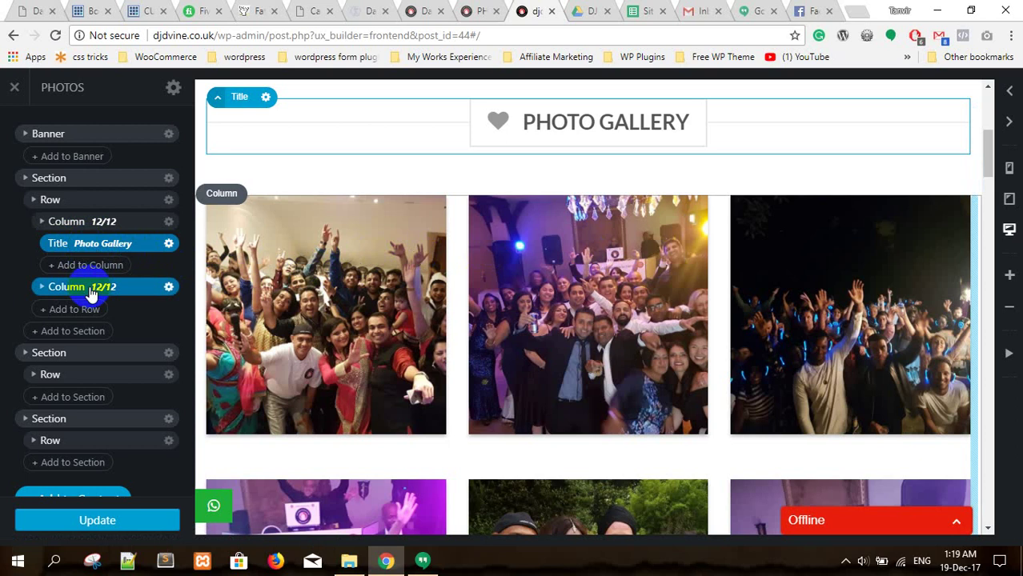
scroll(204, 265, down, 1)
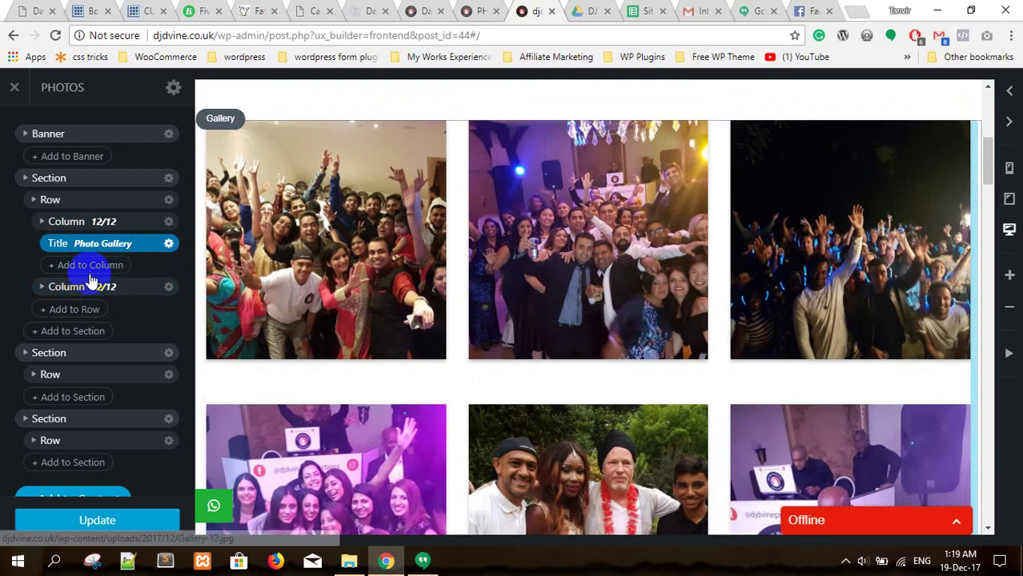
click(39, 289)
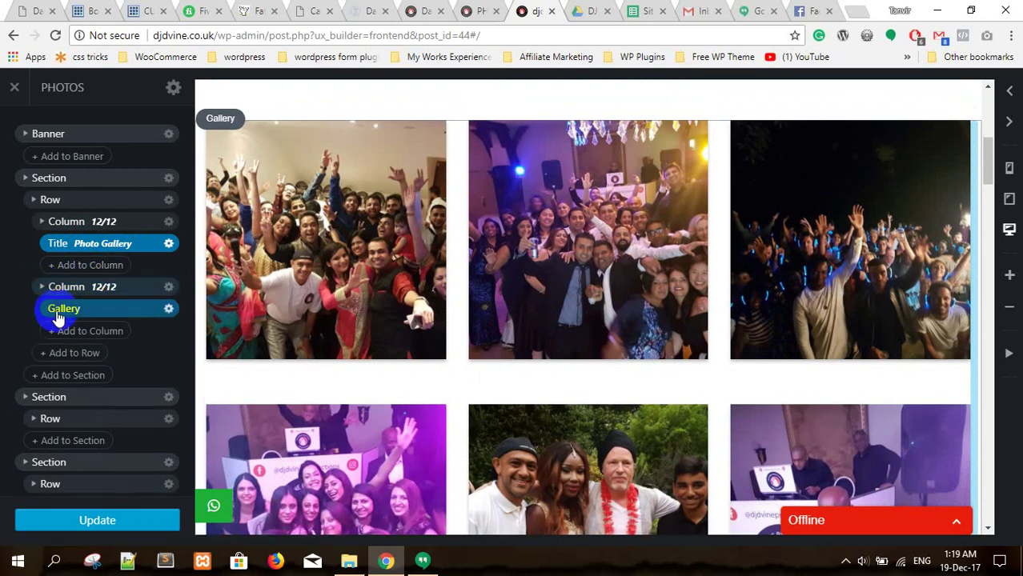
click(138, 312)
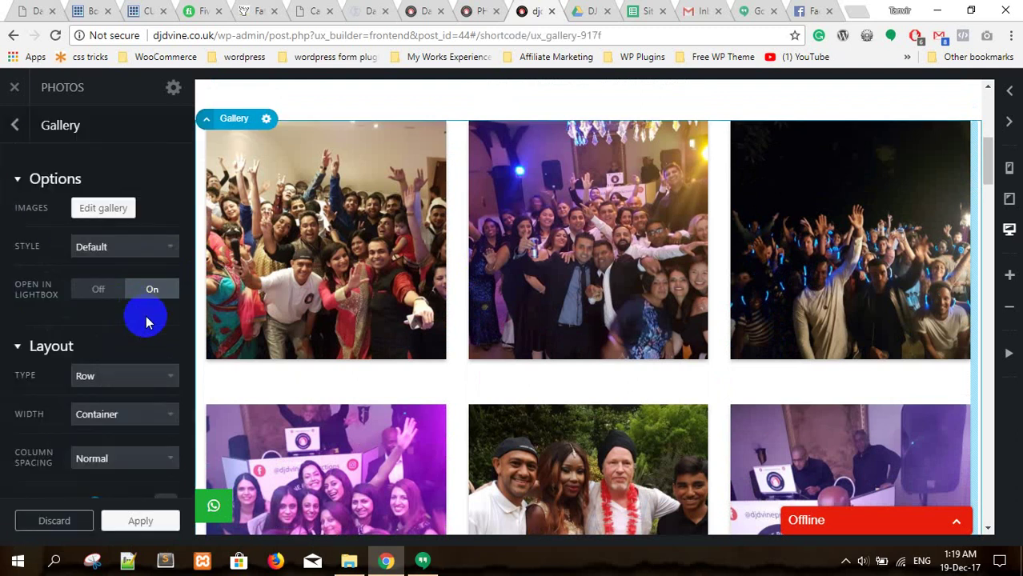
scroll(86, 320, down, 1)
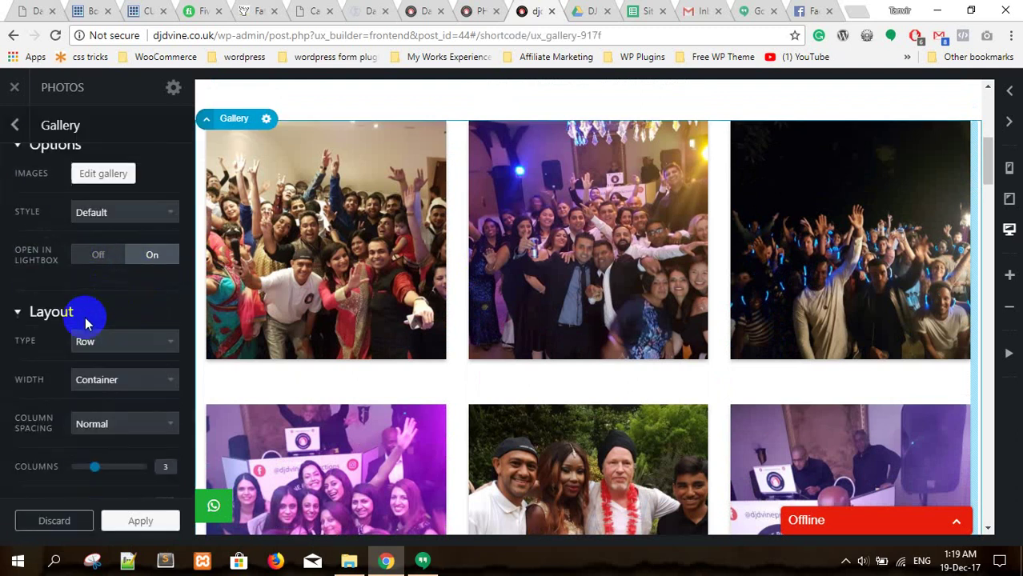
scroll(87, 321, down, 1)
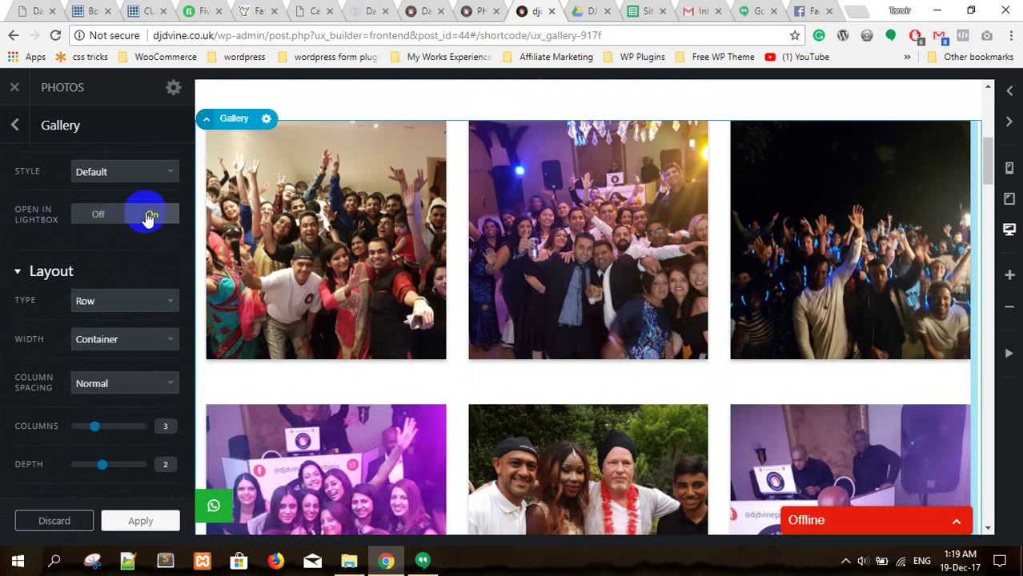
click(327, 287)
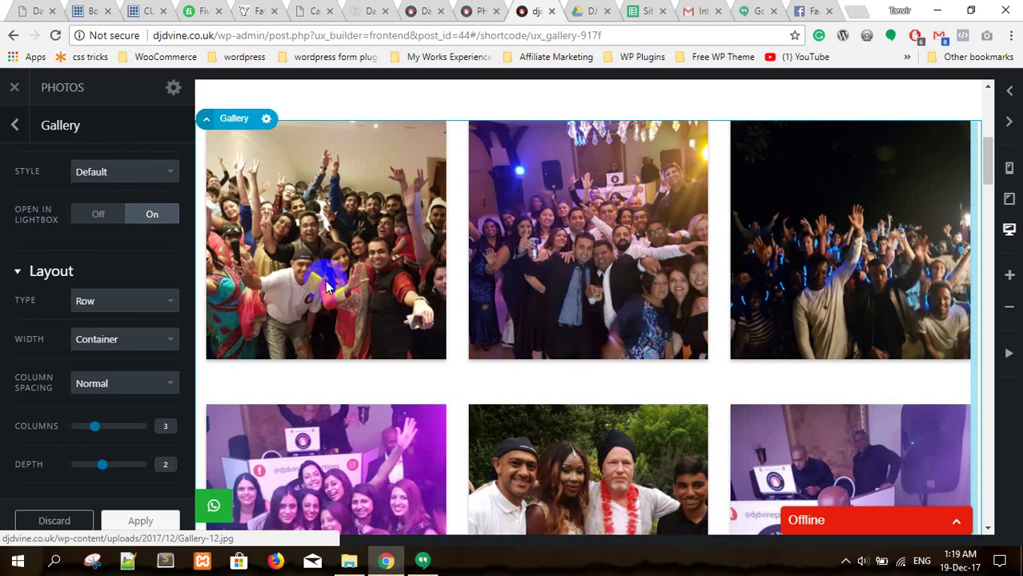
scroll(132, 316, down, 2)
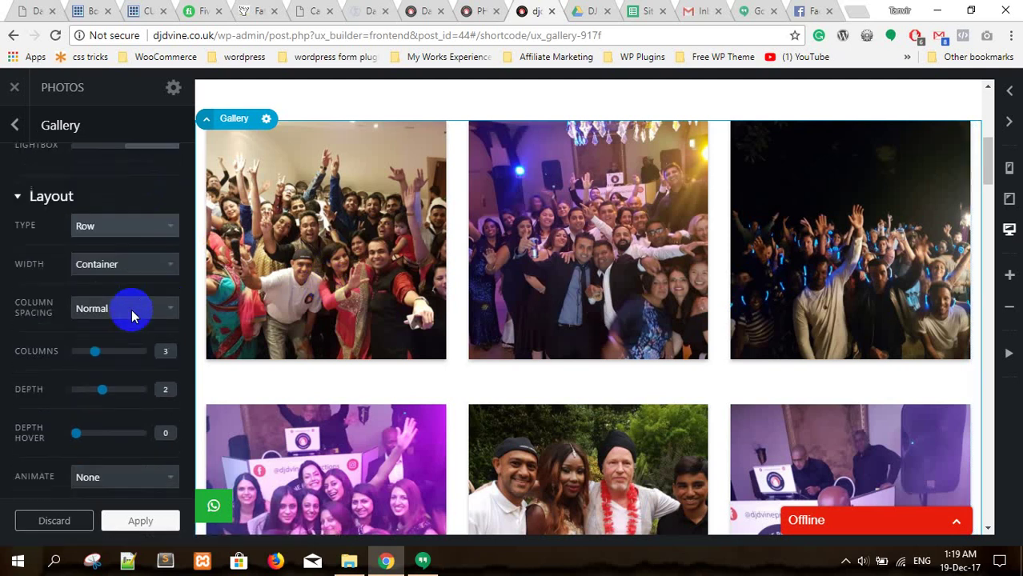
scroll(128, 312, down, 2)
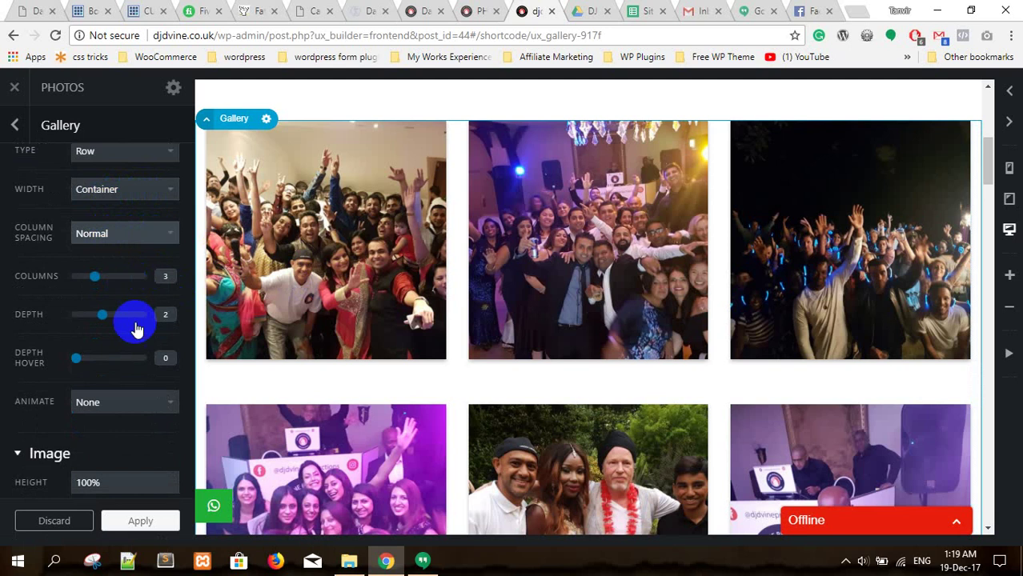
scroll(137, 349, down, 4)
scroll(152, 228, up, 4)
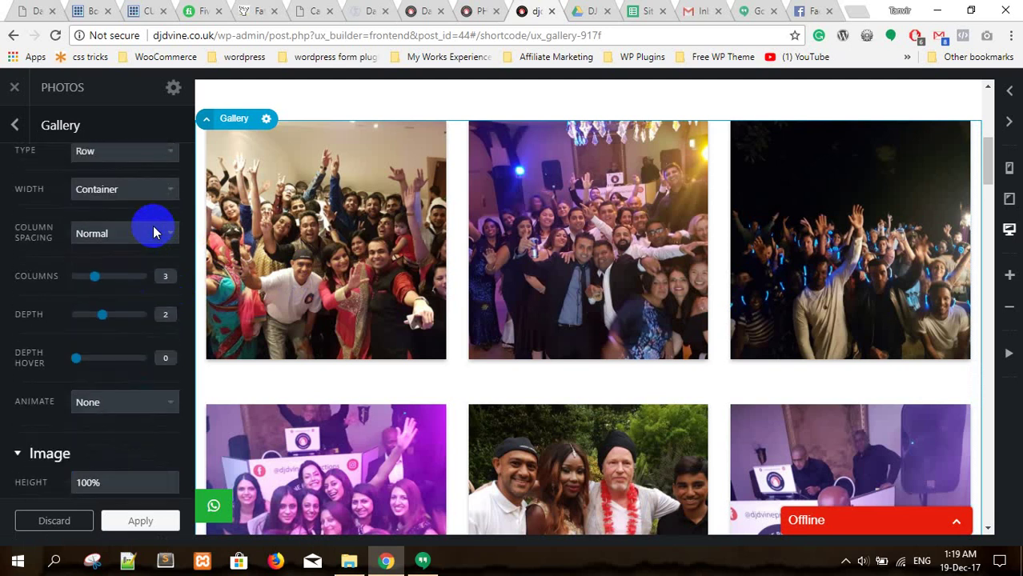
Try Collapse and X Small column spacing, keep Normal, and open the gallery's image list
click(164, 239)
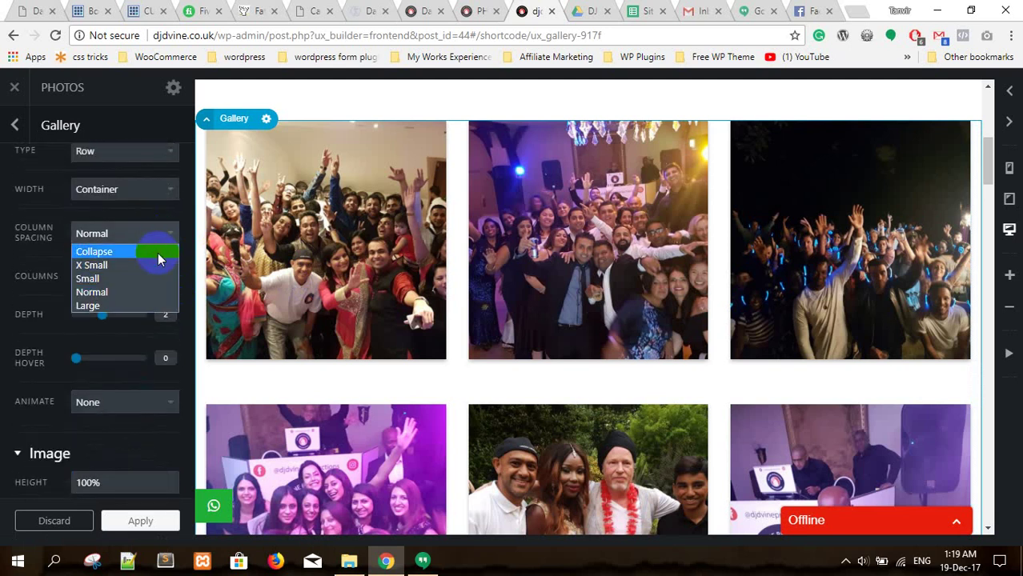
click(158, 253)
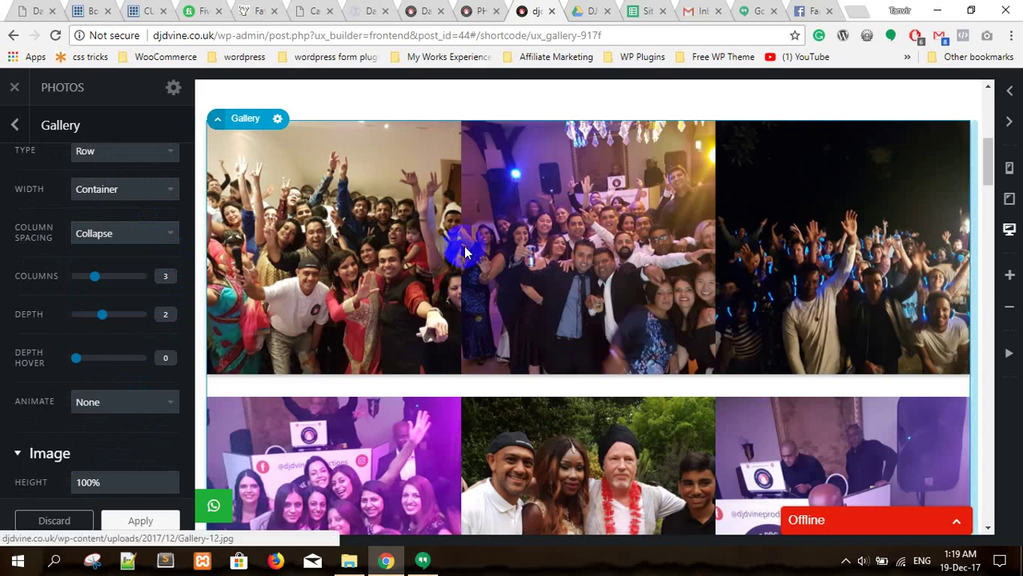
click(157, 237)
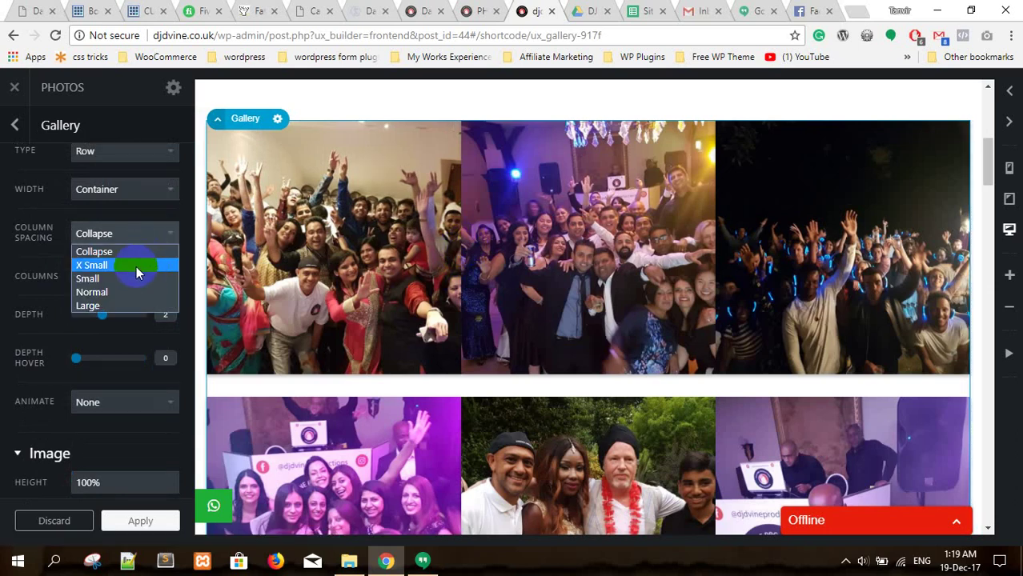
click(136, 266)
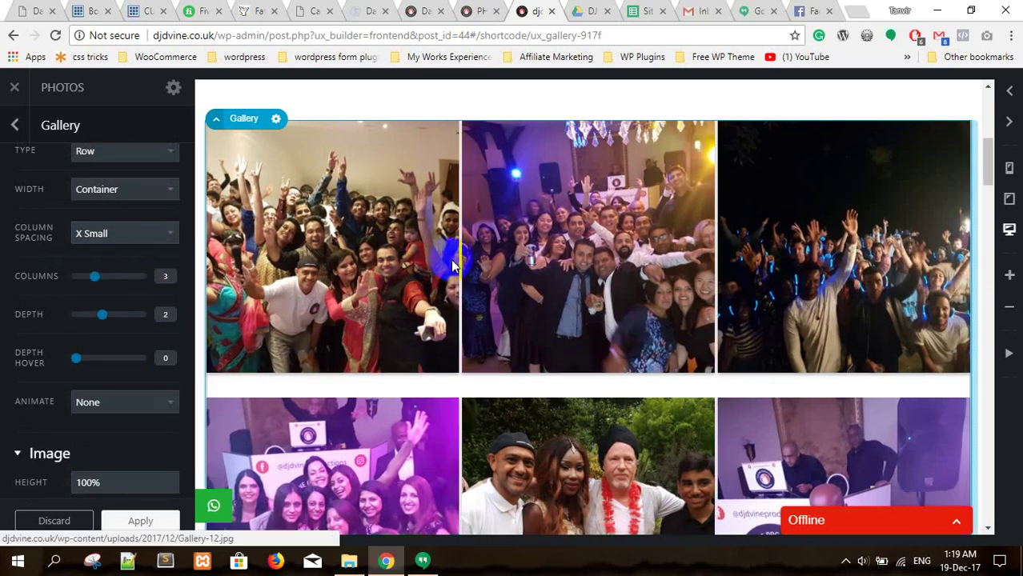
click(163, 236)
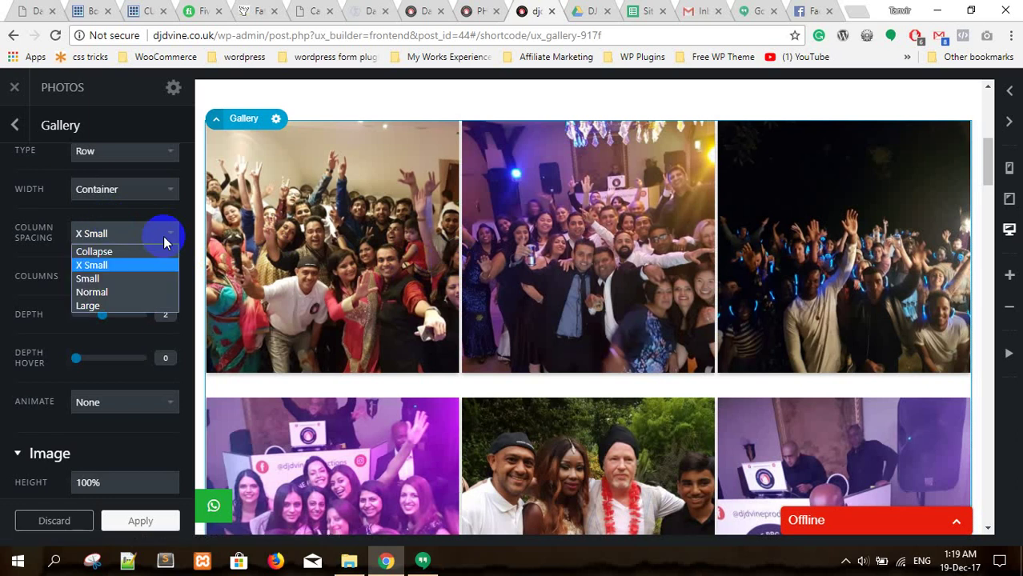
click(131, 292)
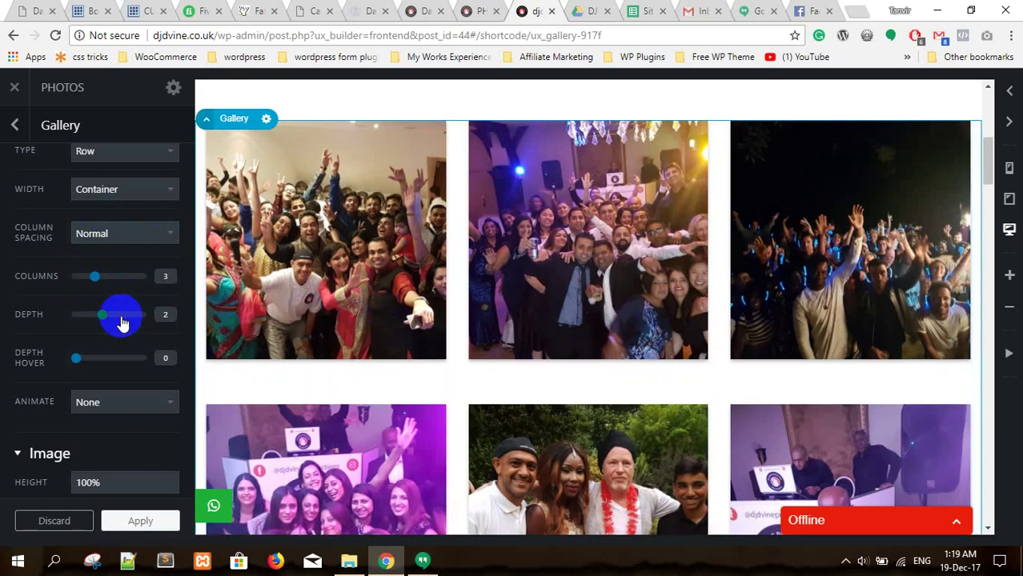
scroll(122, 322, up, 3)
click(105, 212)
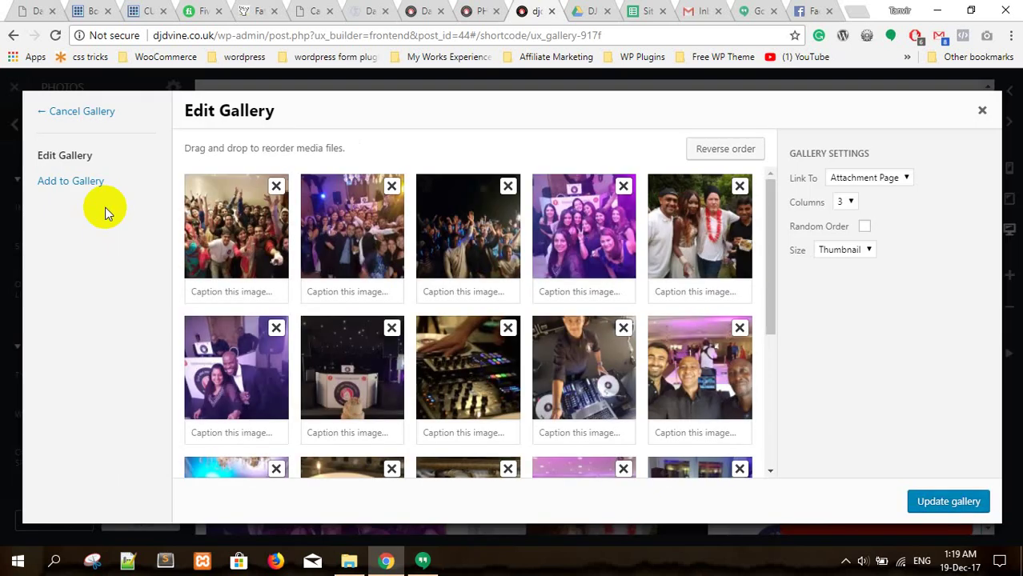
Reorder gallery photos, moving the selfie photo into row 2, slot 3
scroll(468, 292, down, 5)
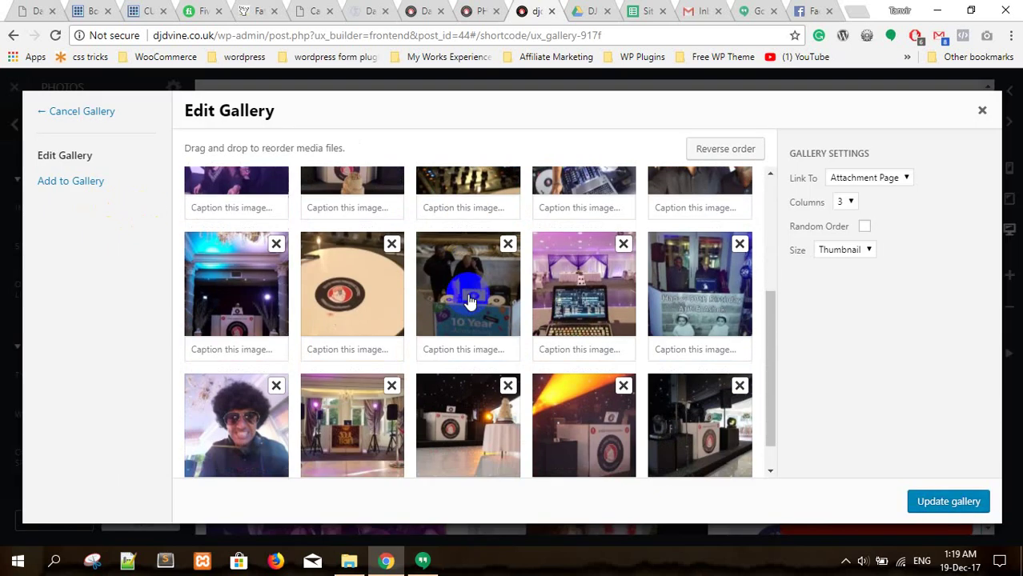
click(458, 398)
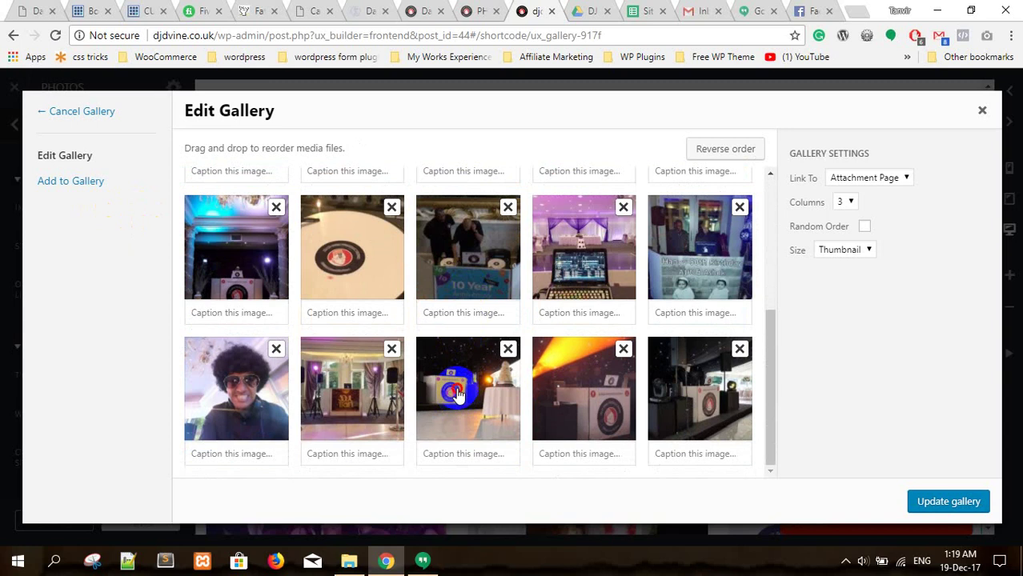
drag(459, 395, 596, 355)
scroll(465, 355, up, 3)
drag(672, 369, 479, 352)
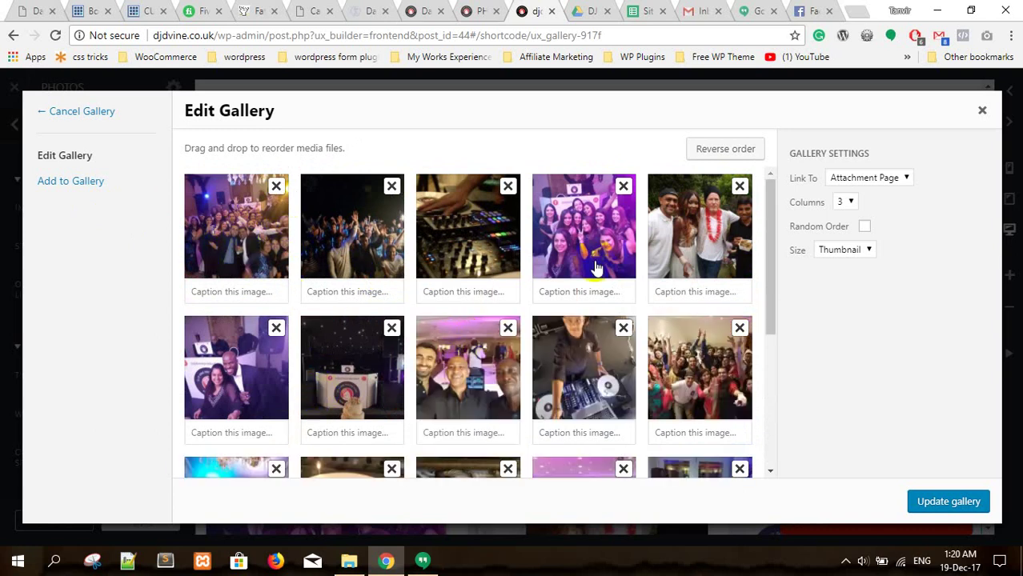
Remove the first two crowd photos so the gallery starts with the DJ mixer shot
scroll(597, 272, down, 5)
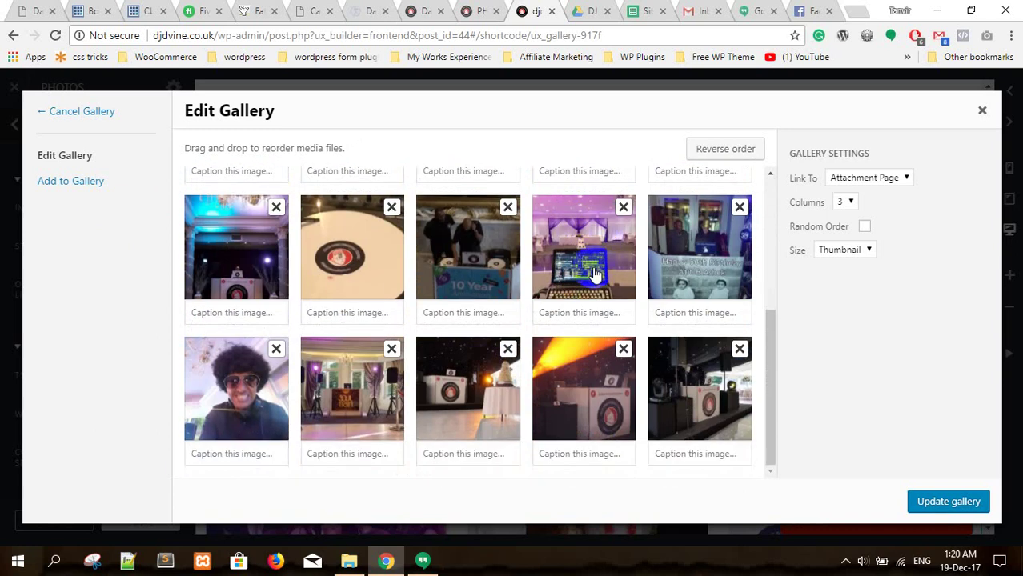
scroll(597, 272, up, 8)
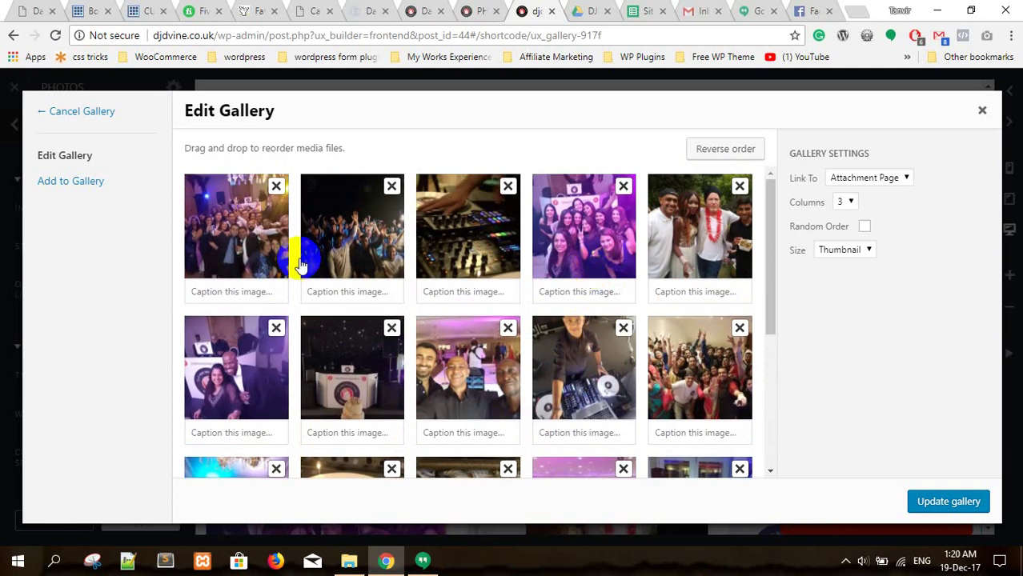
click(277, 187)
click(277, 188)
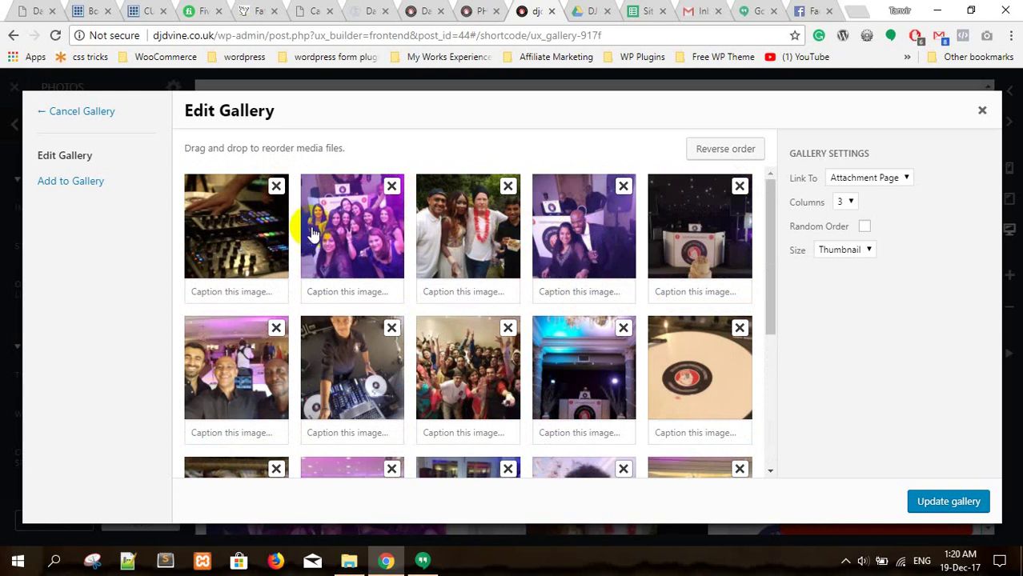
Add the Candy Cameo, Gemini MX2200 and 20160731_174216 images from the Media Library to the gallery
click(67, 185)
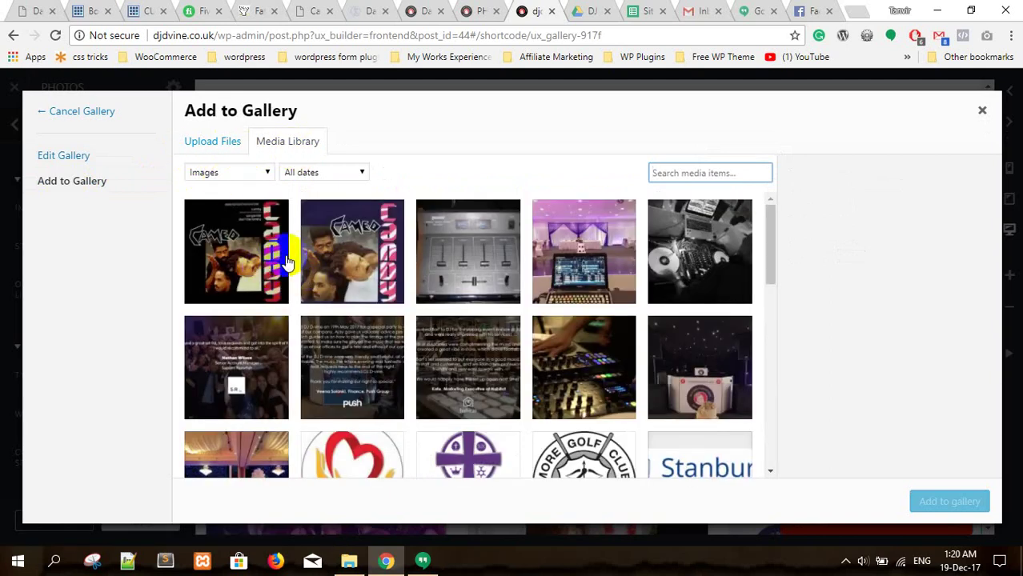
click(224, 144)
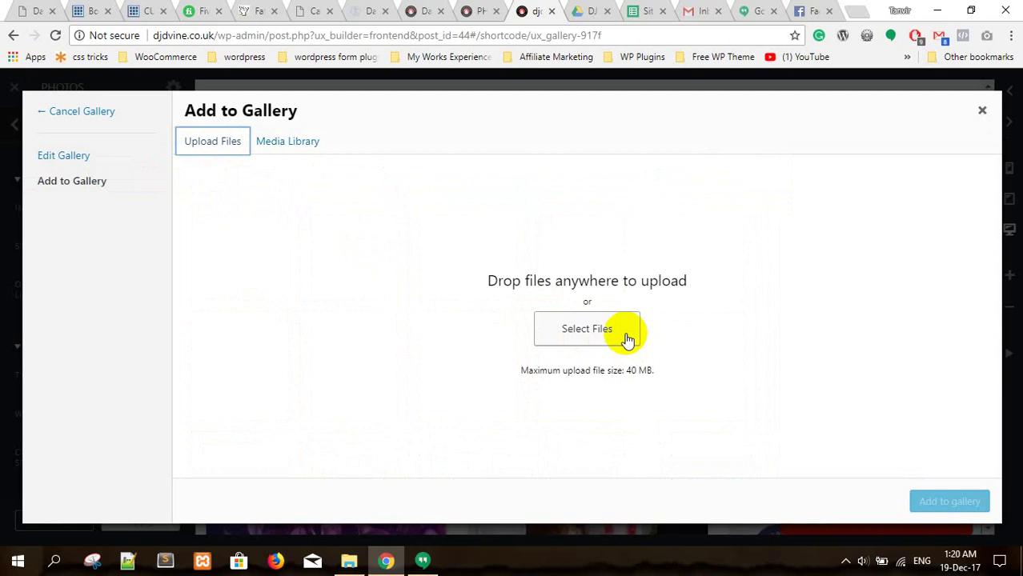
click(290, 145)
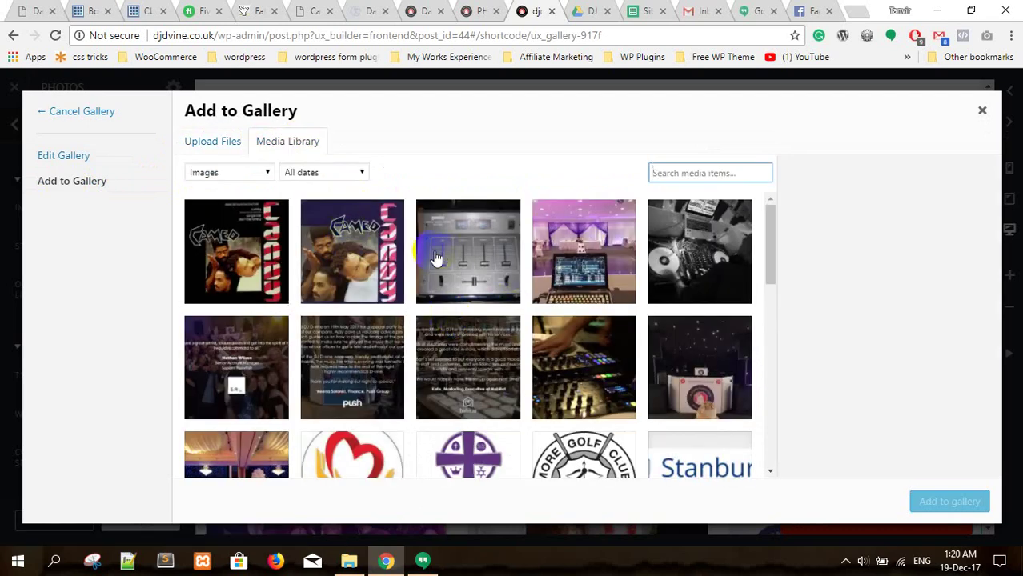
click(352, 262)
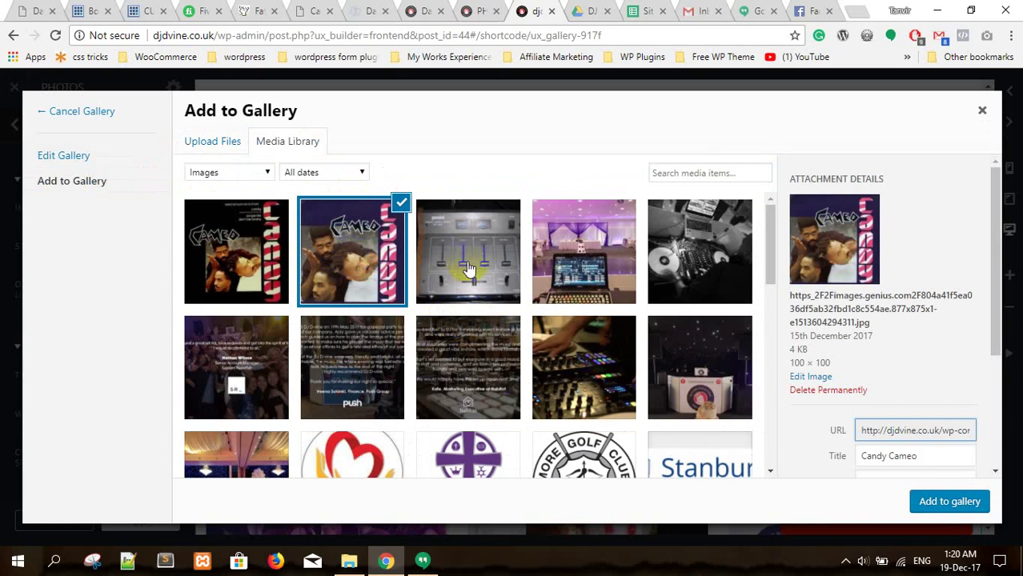
click(471, 269)
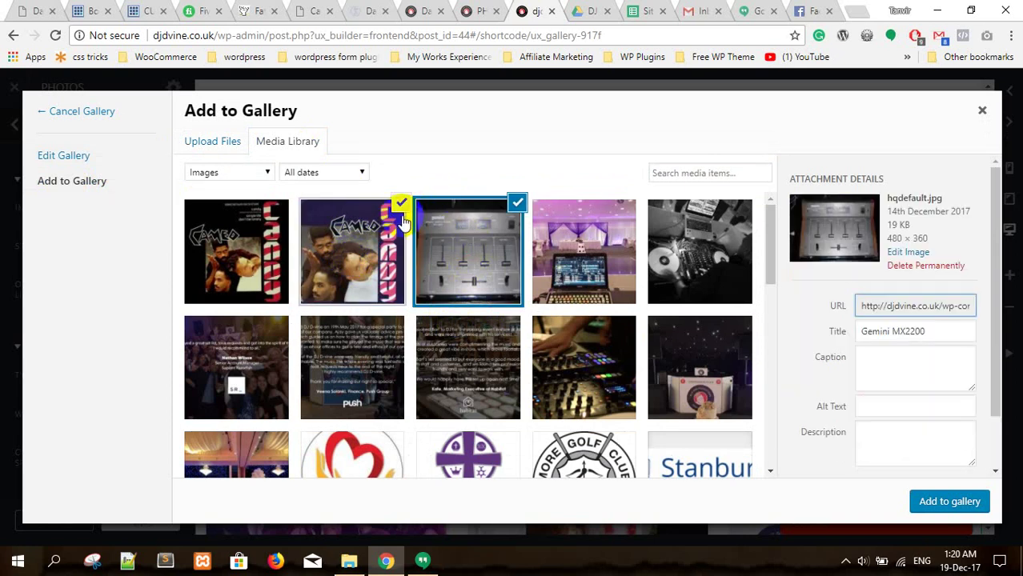
click(589, 230)
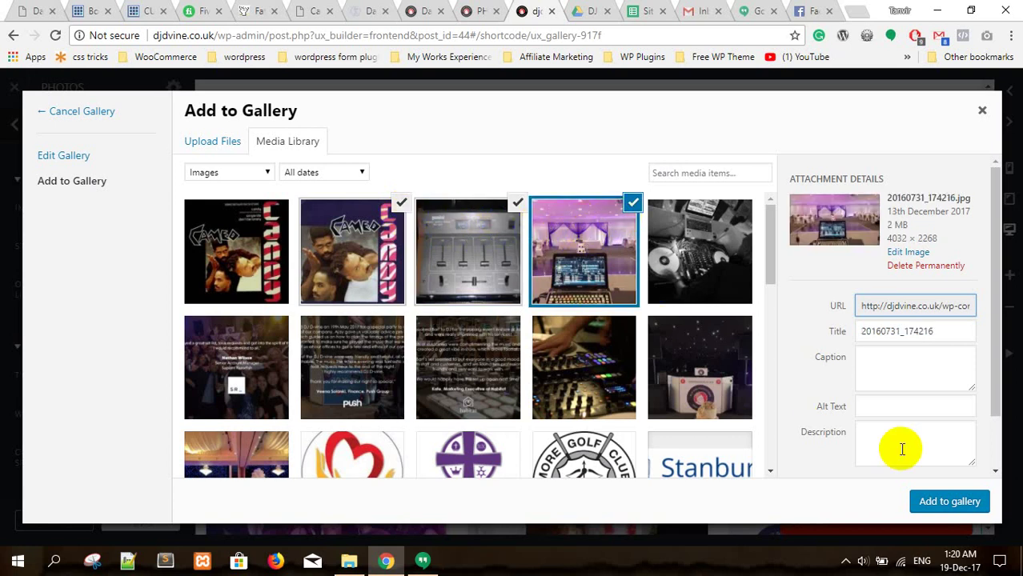
click(943, 503)
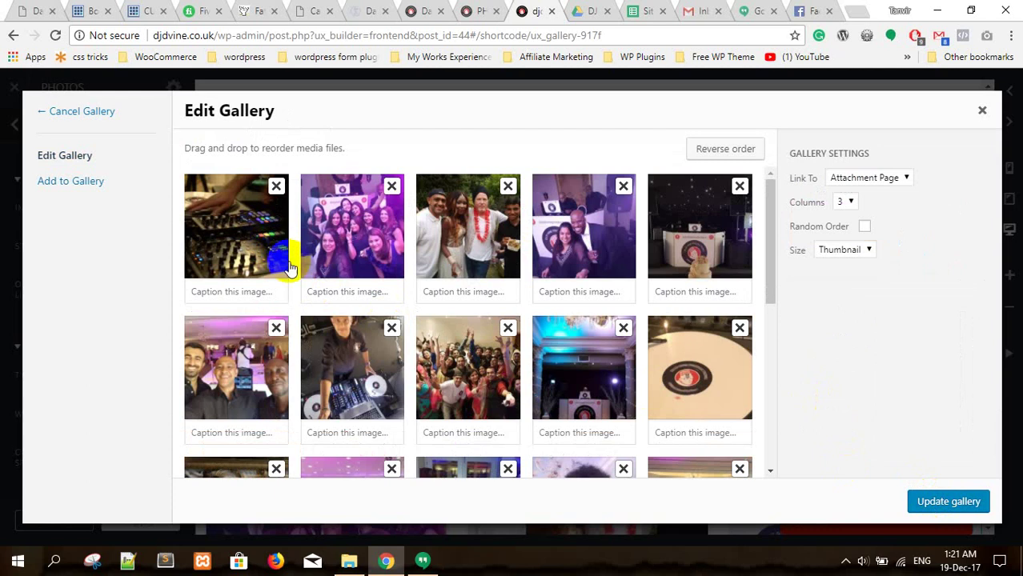
Place the Gemini MX2200 mixer fourth in row 1, Candy Cameo third in row 2, and move the purple group photo down
scroll(292, 274, down, 4)
scroll(296, 274, down, 2)
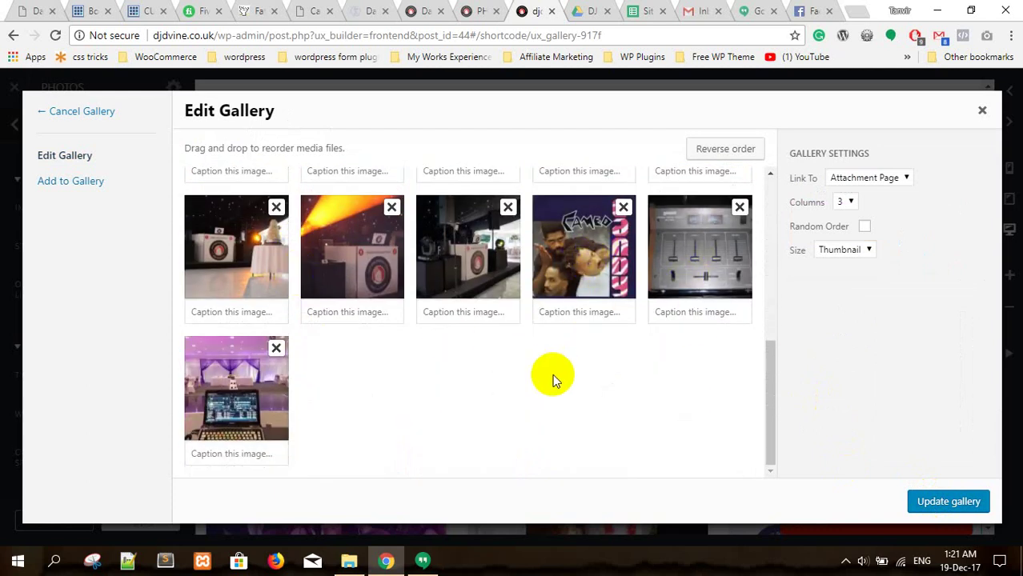
drag(585, 240, 504, 215)
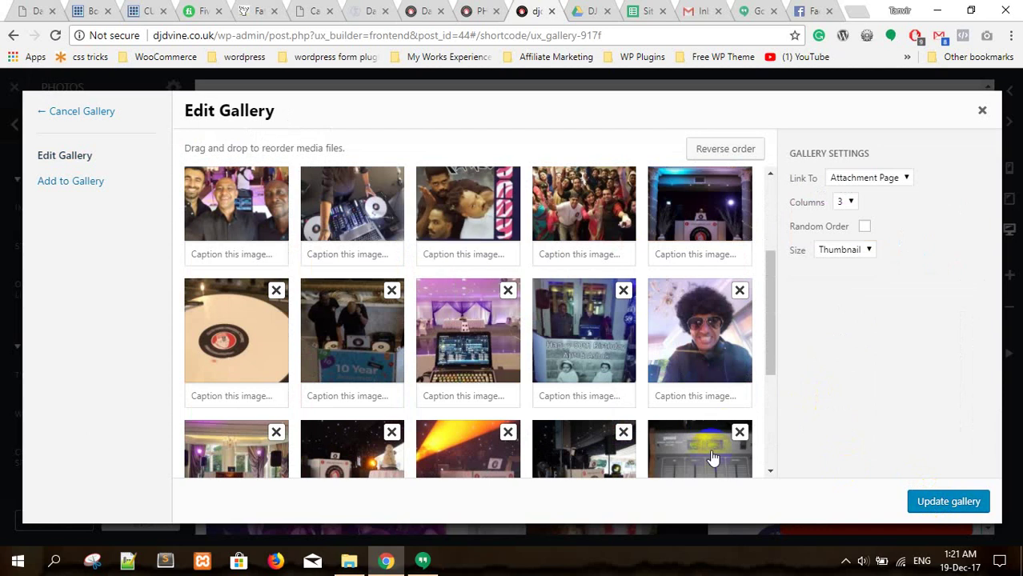
drag(712, 452, 448, 224)
drag(484, 294, 465, 243)
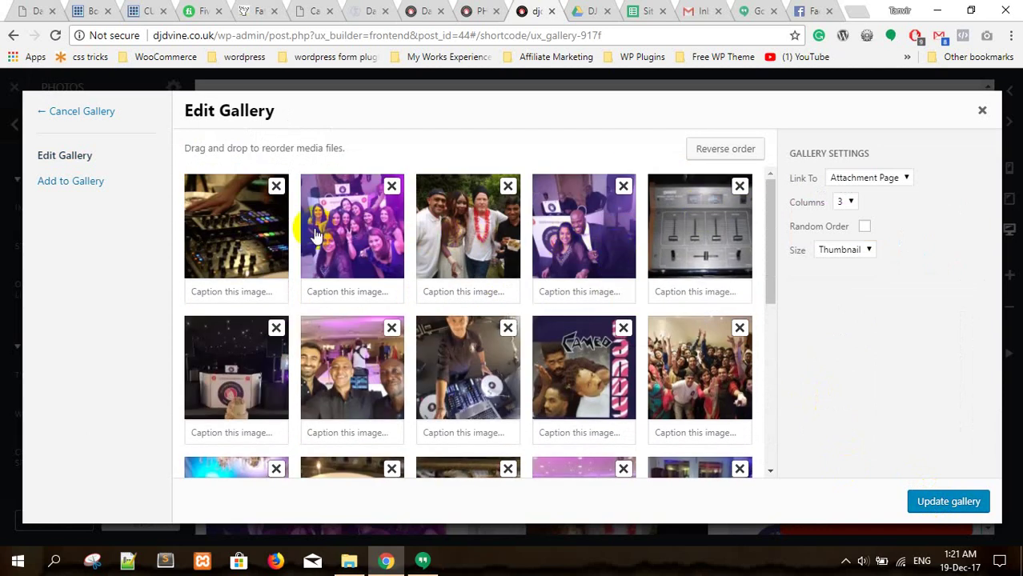
drag(328, 240, 693, 367)
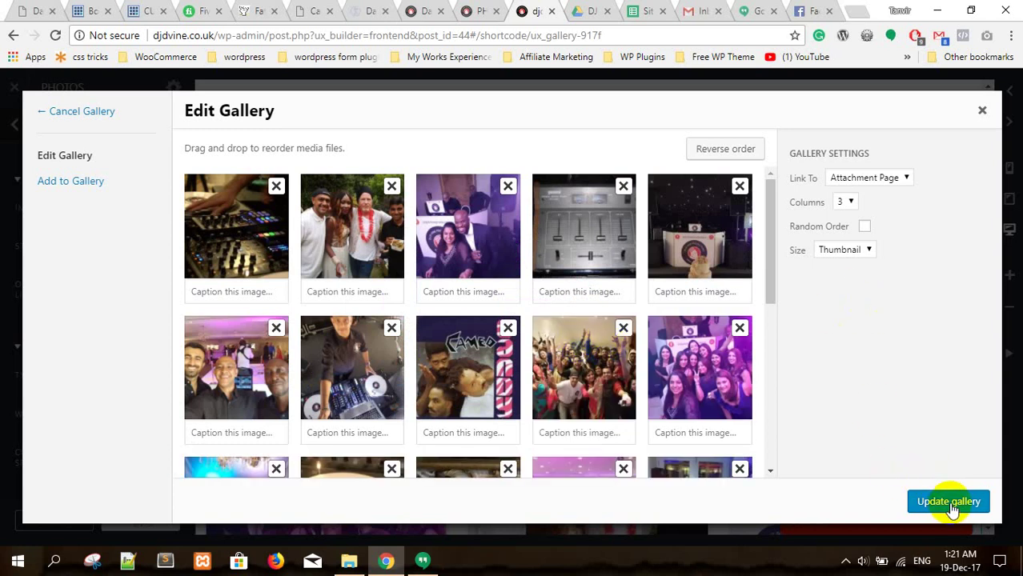
Close the Edit Gallery dialog, back out to the layer tree, and pick the first Video Gallery video
click(982, 112)
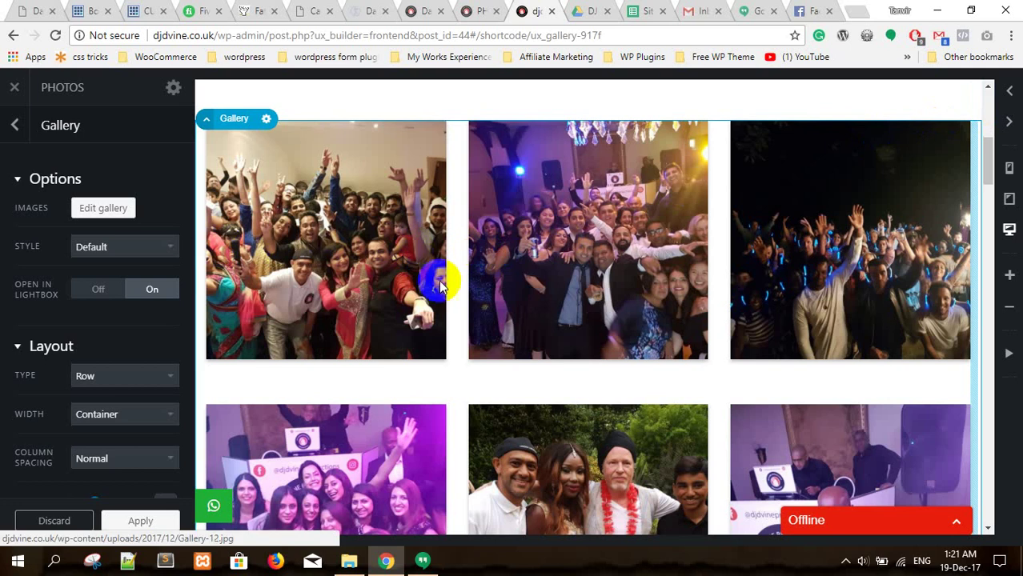
scroll(440, 286, down, 15)
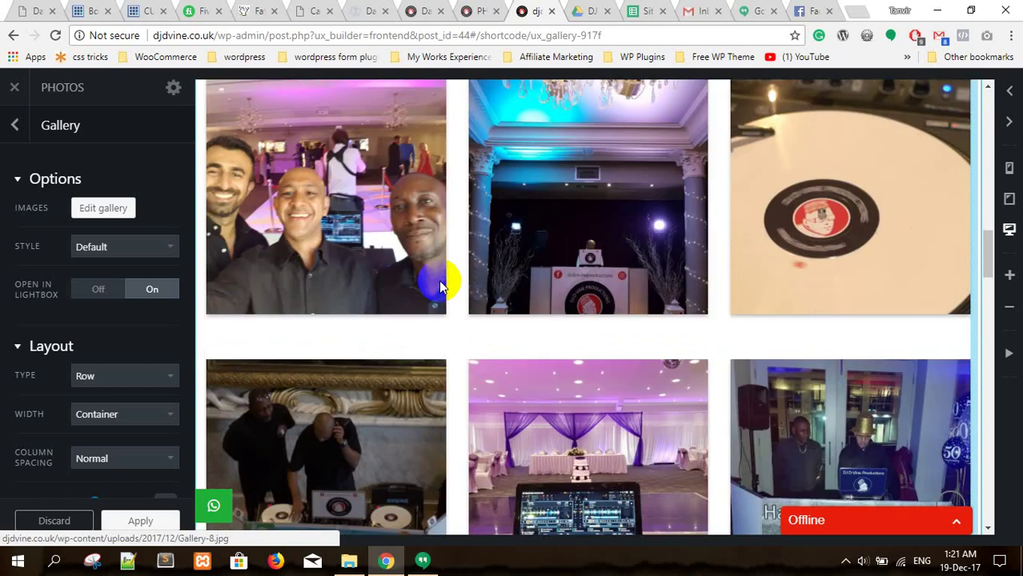
scroll(439, 284, down, 10)
scroll(439, 282, up, 3)
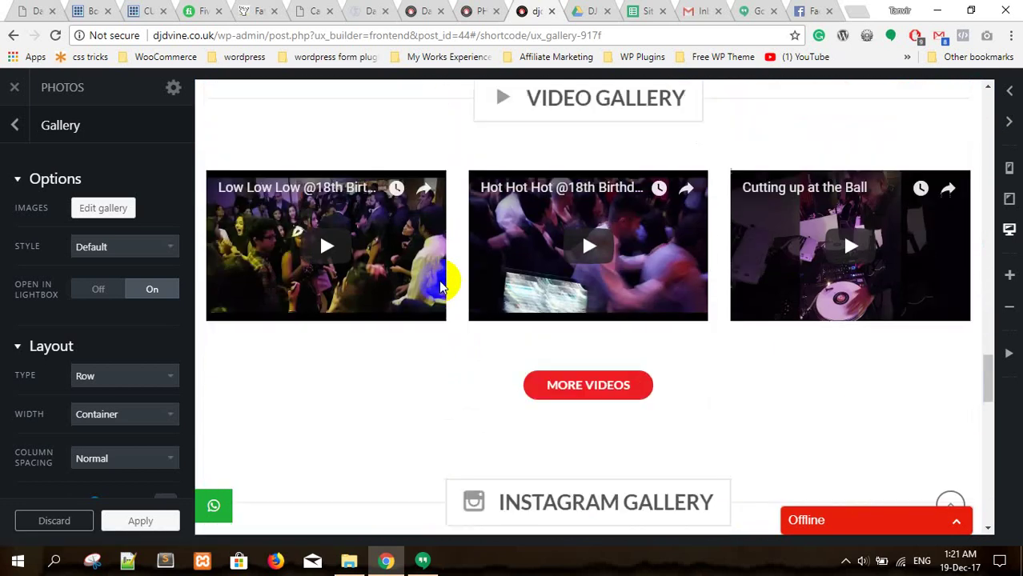
click(371, 326)
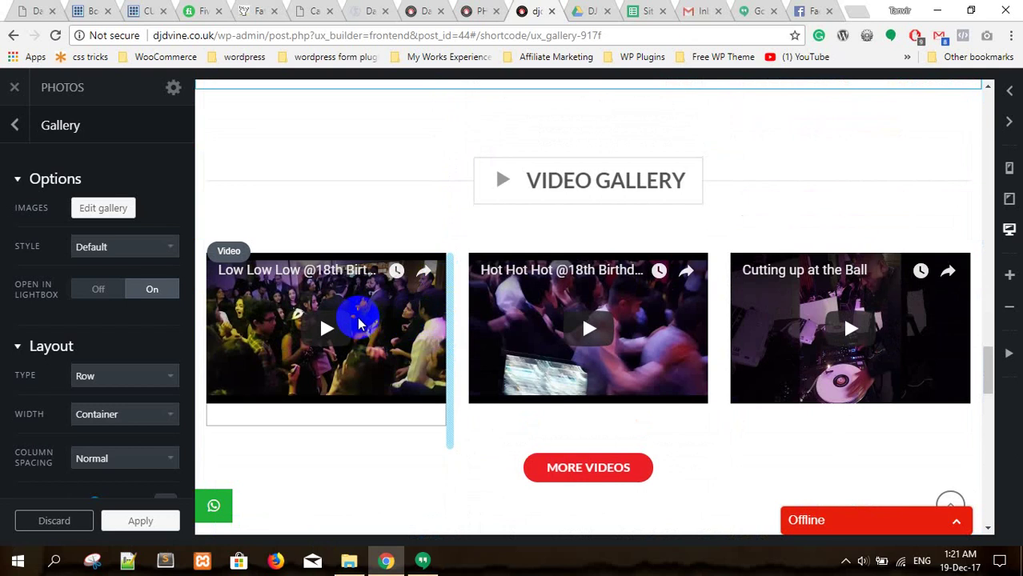
click(19, 128)
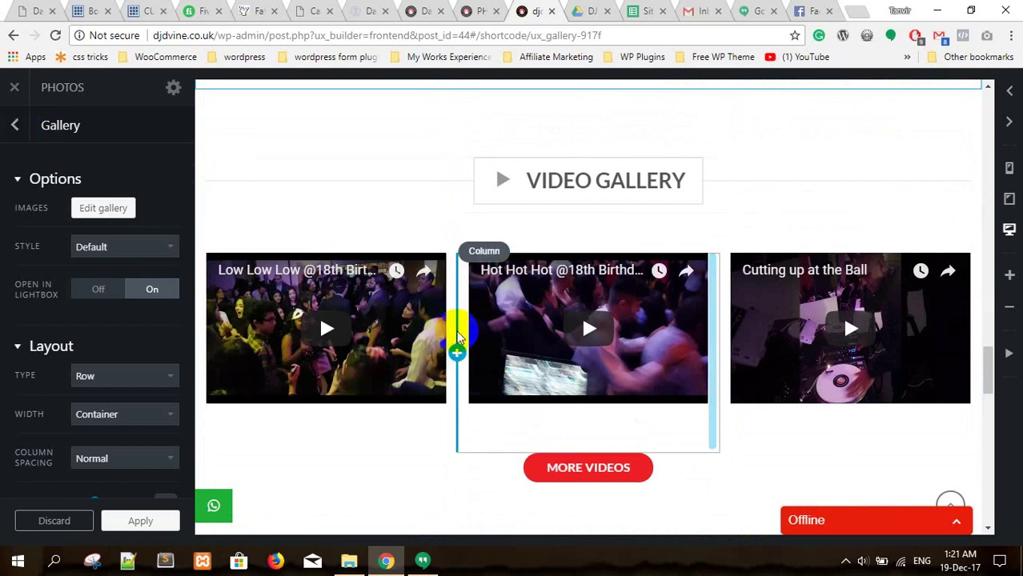
click(50, 135)
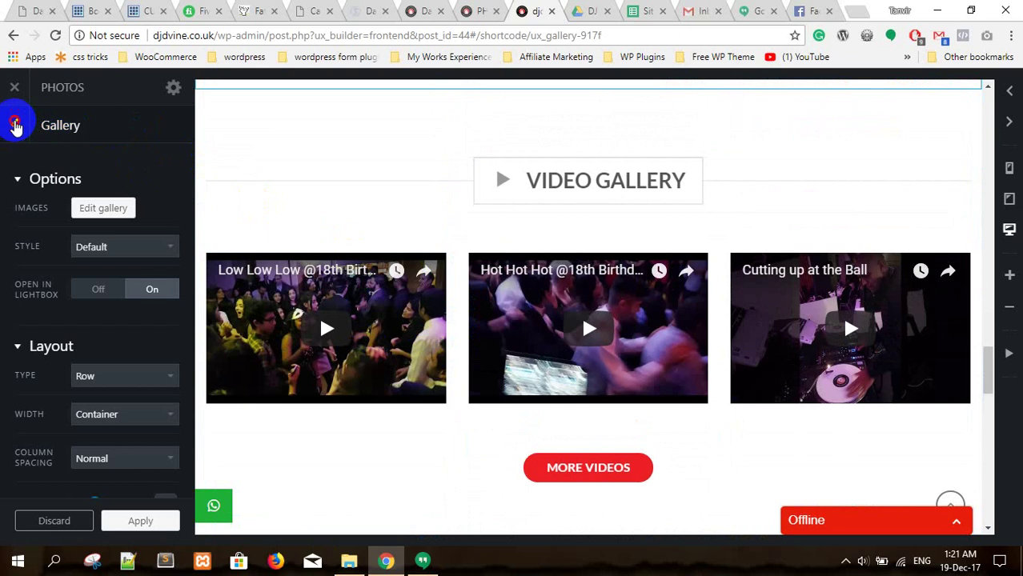
click(15, 125)
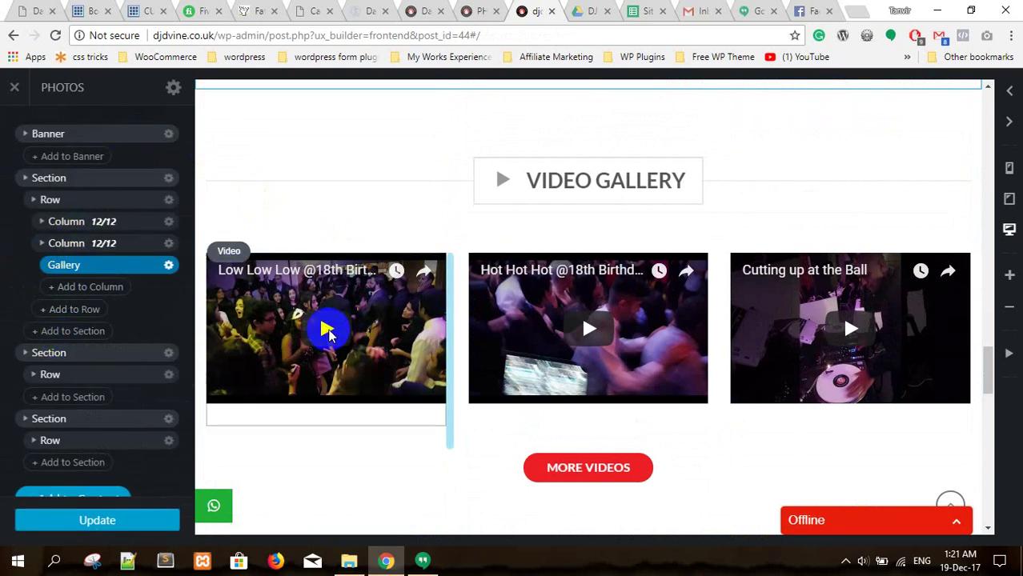
click(388, 320)
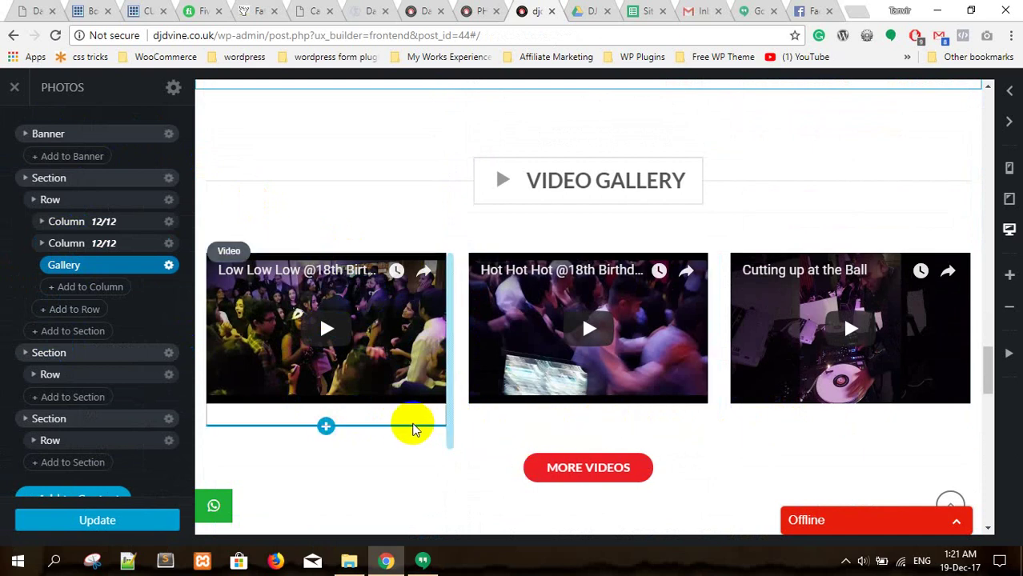
Show the first video's Video URL setting and open YouTube in a new tab
click(382, 418)
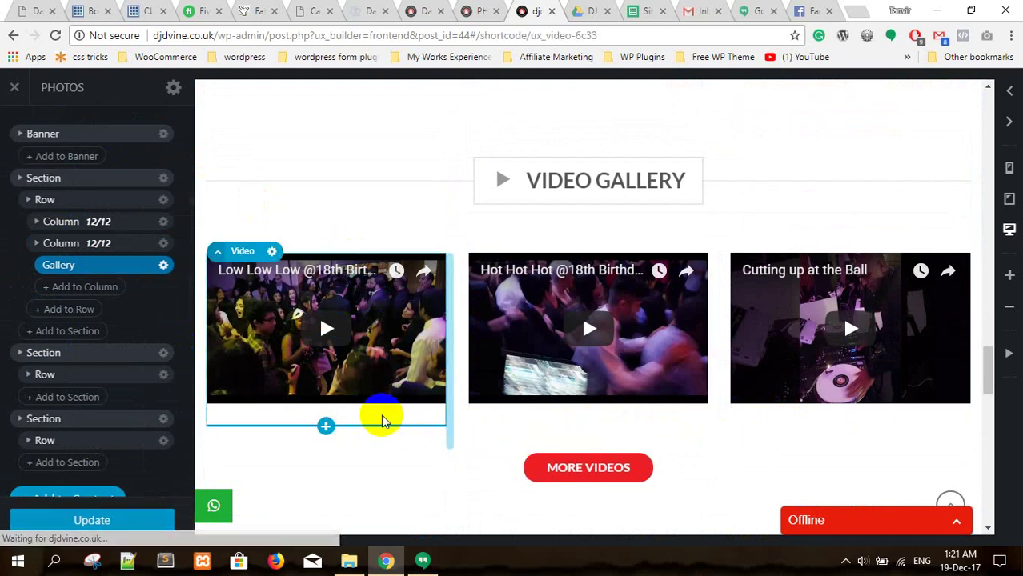
click(120, 204)
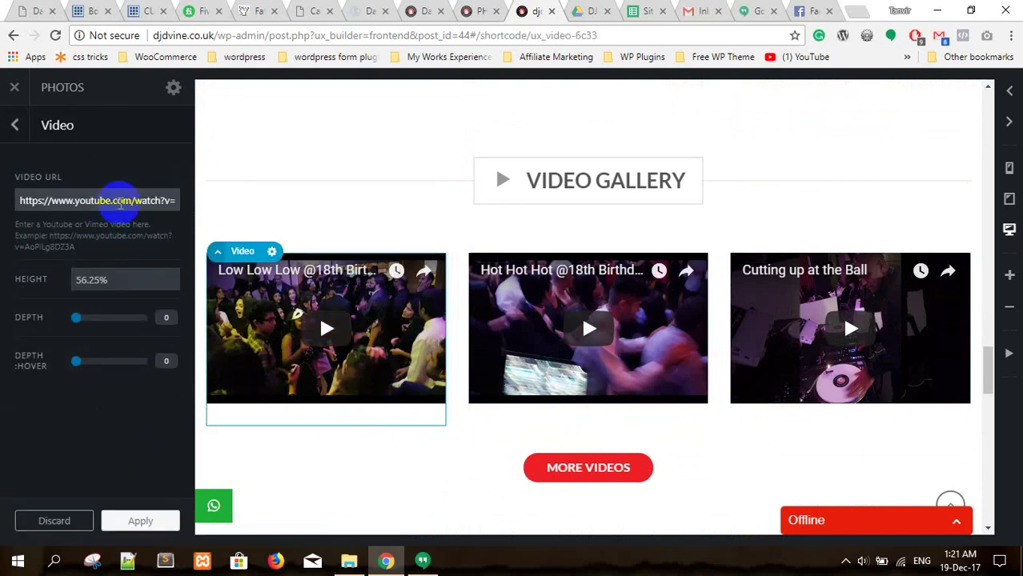
click(71, 198)
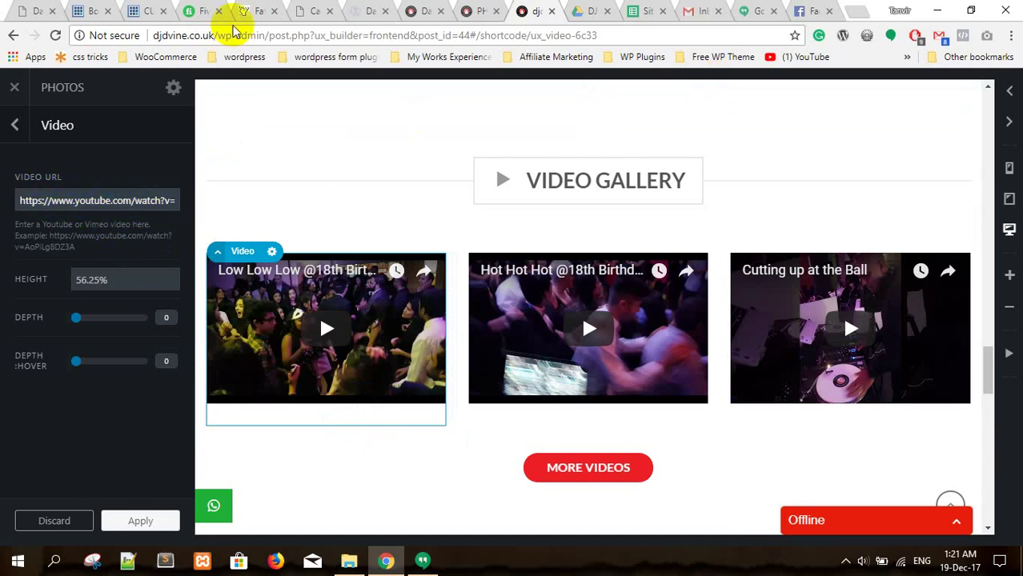
click(235, 35)
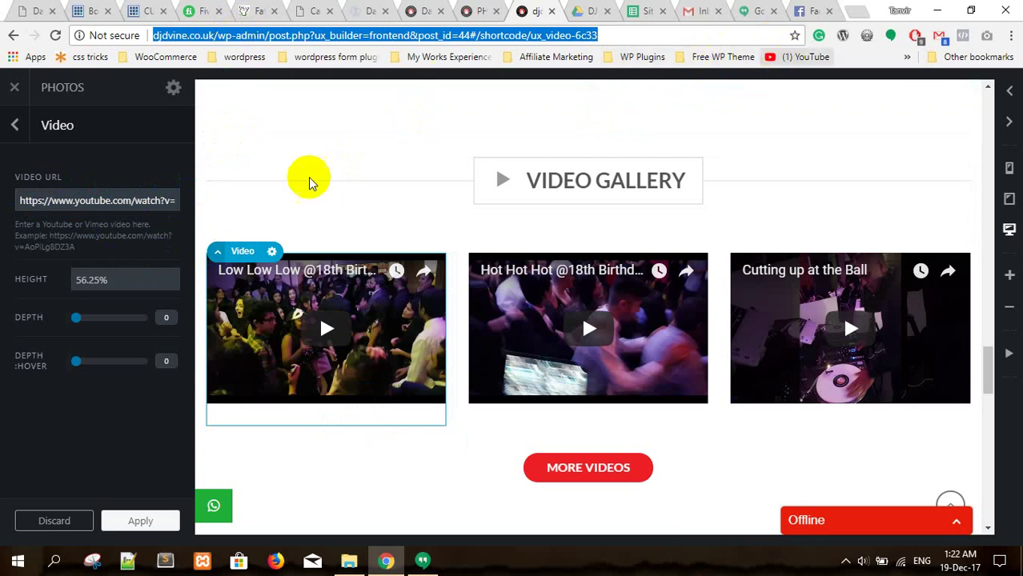
click(73, 203)
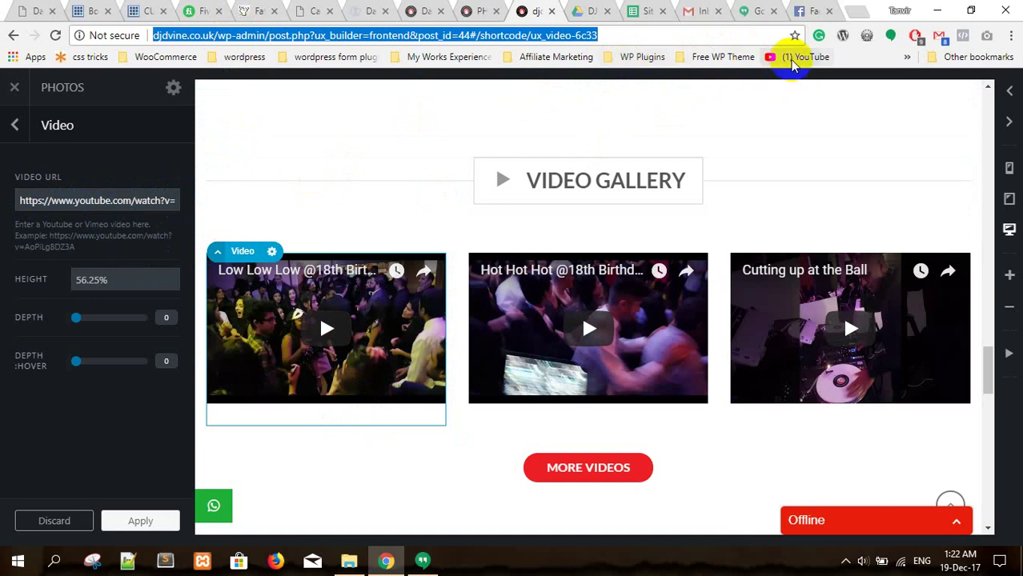
middle_click(800, 56)
click(823, 11)
Copy the URL of the Old Unplugged Renditions #2017edition | Jukebox video and return to the editor
click(787, 92)
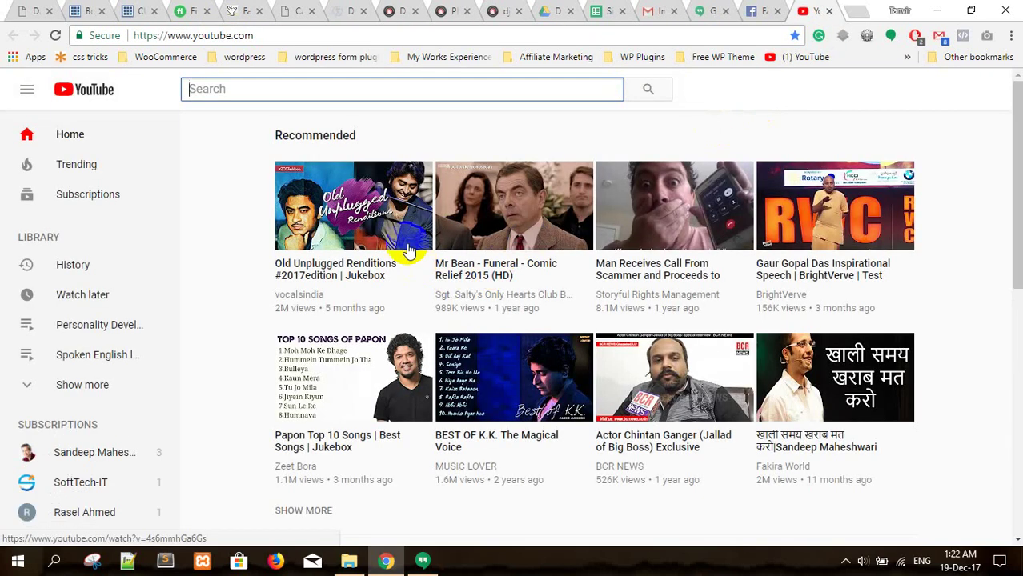
right_click(354, 213)
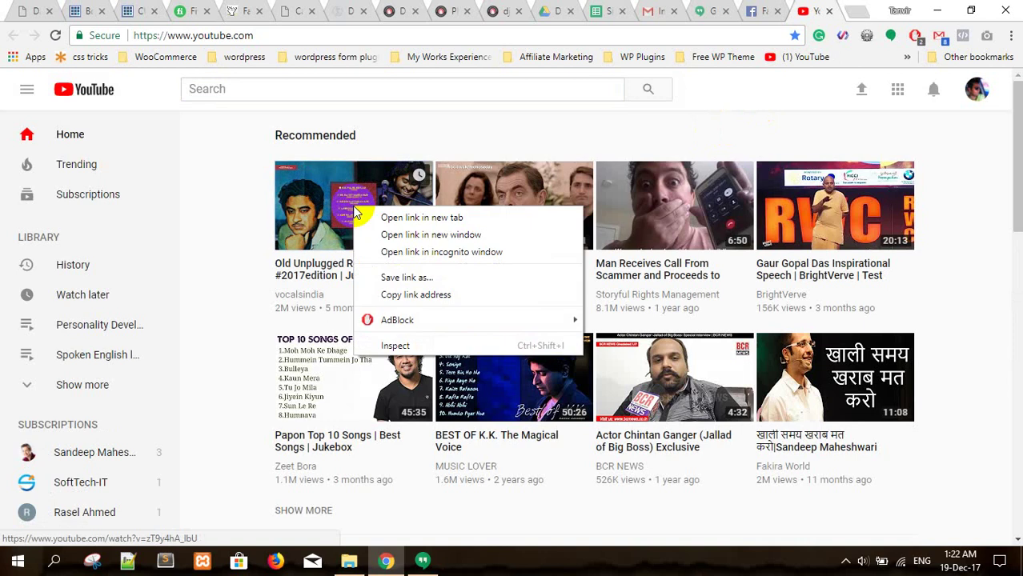
click(416, 296)
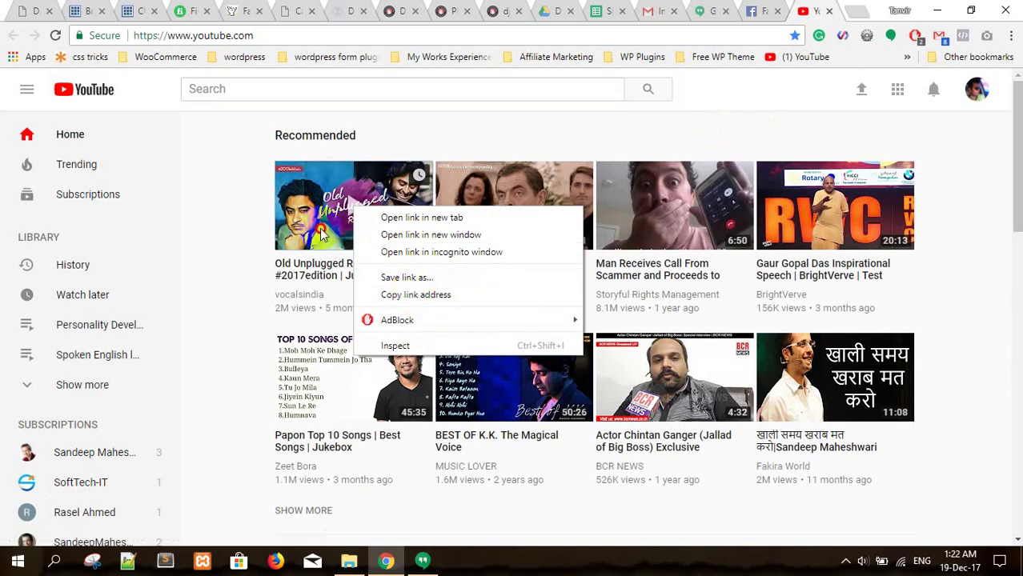
click(323, 230)
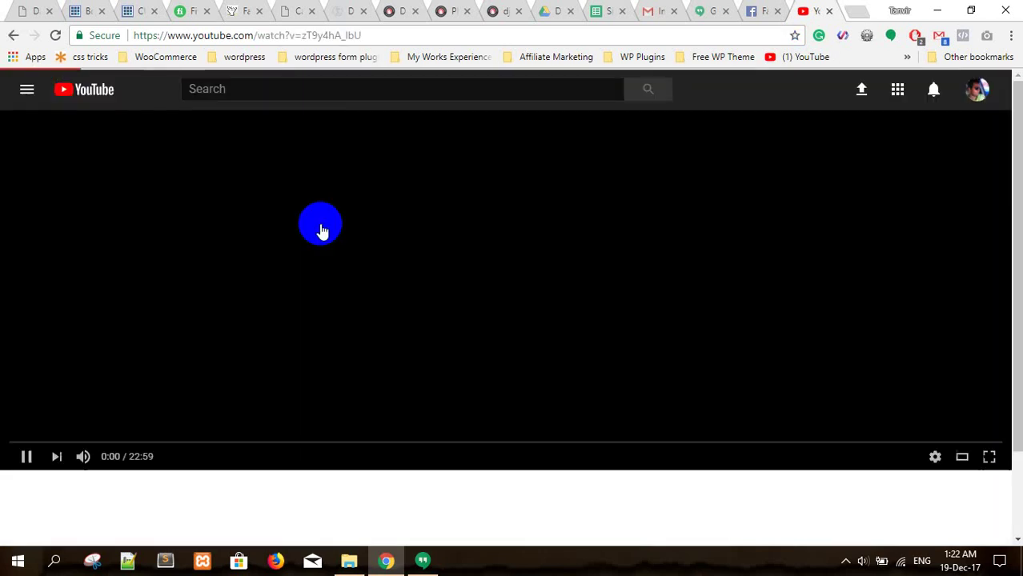
click(27, 456)
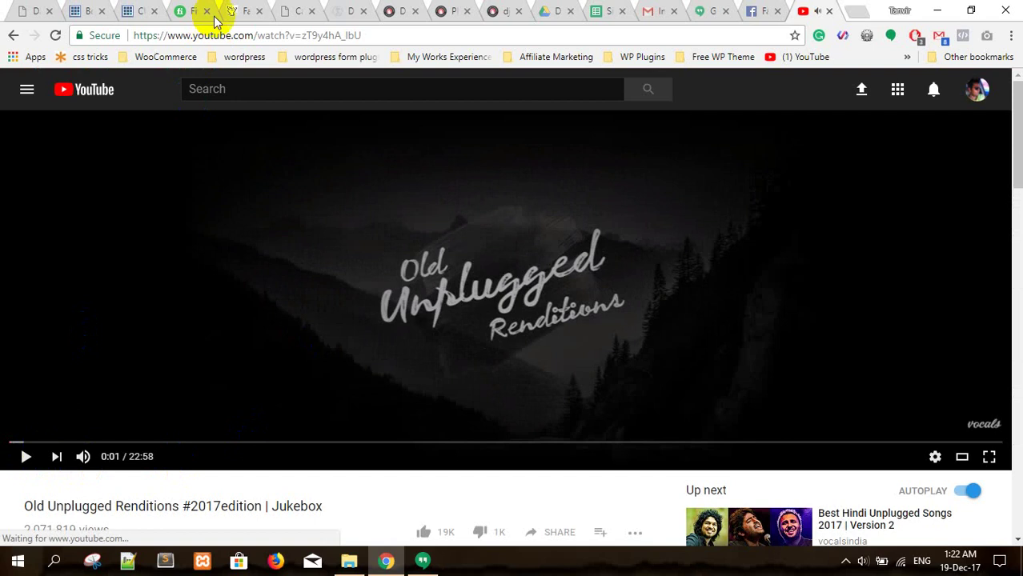
click(236, 35)
right_click(240, 37)
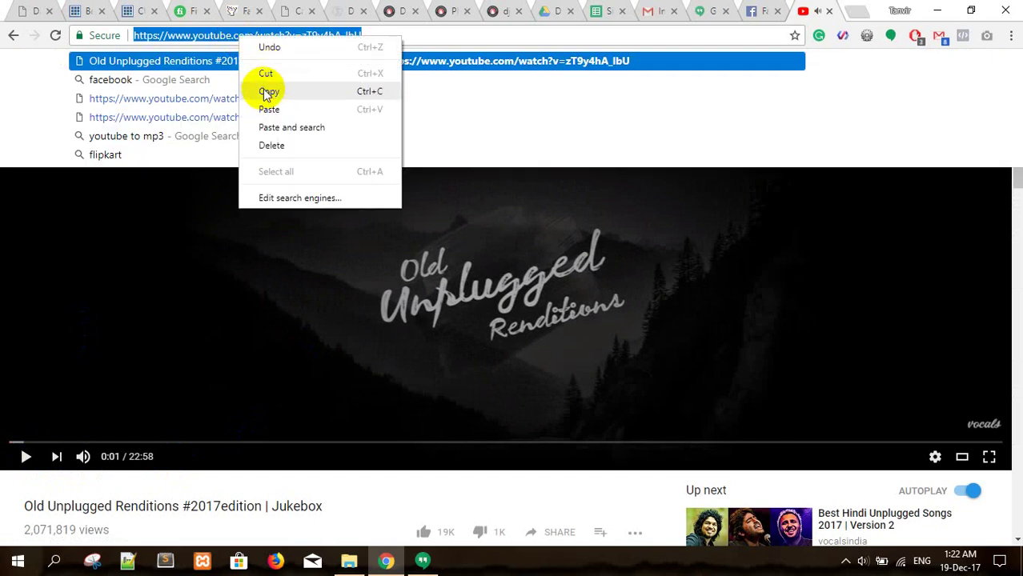
click(270, 91)
click(500, 9)
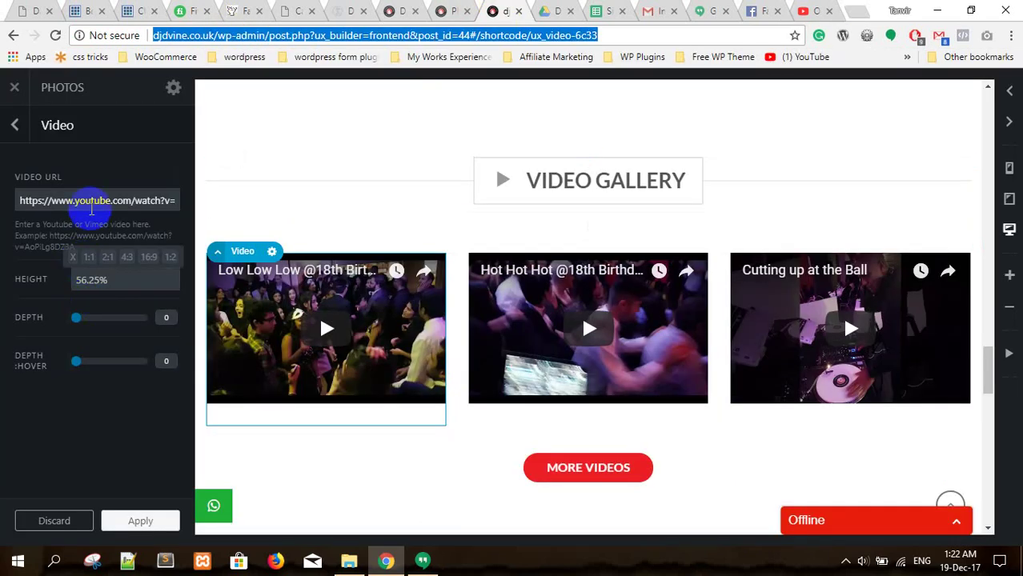
Paste the copied Old Unplugged Renditions link into the first video's Video URL field and apply it
right_click(92, 202)
click(92, 199)
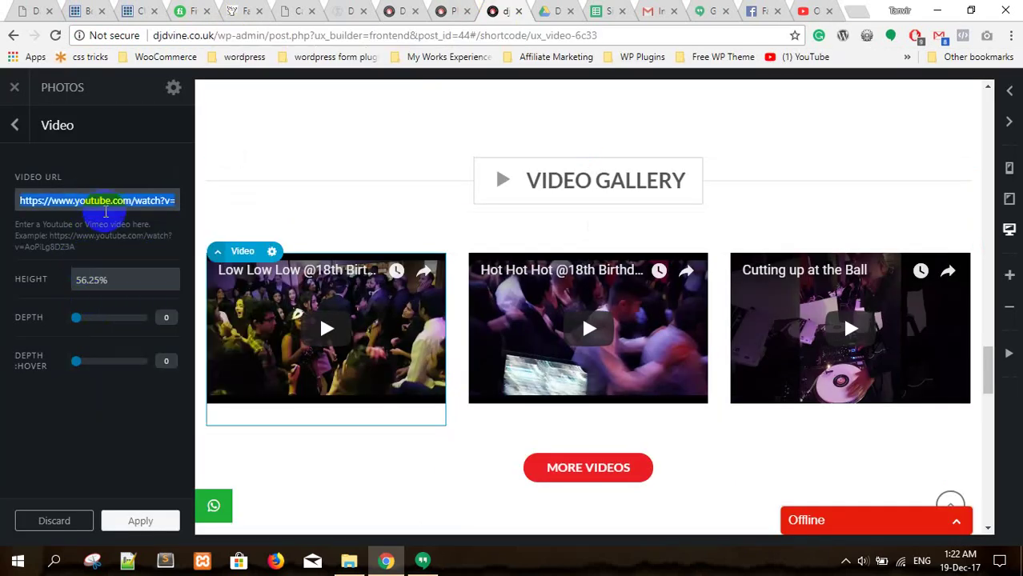
right_click(93, 200)
click(130, 243)
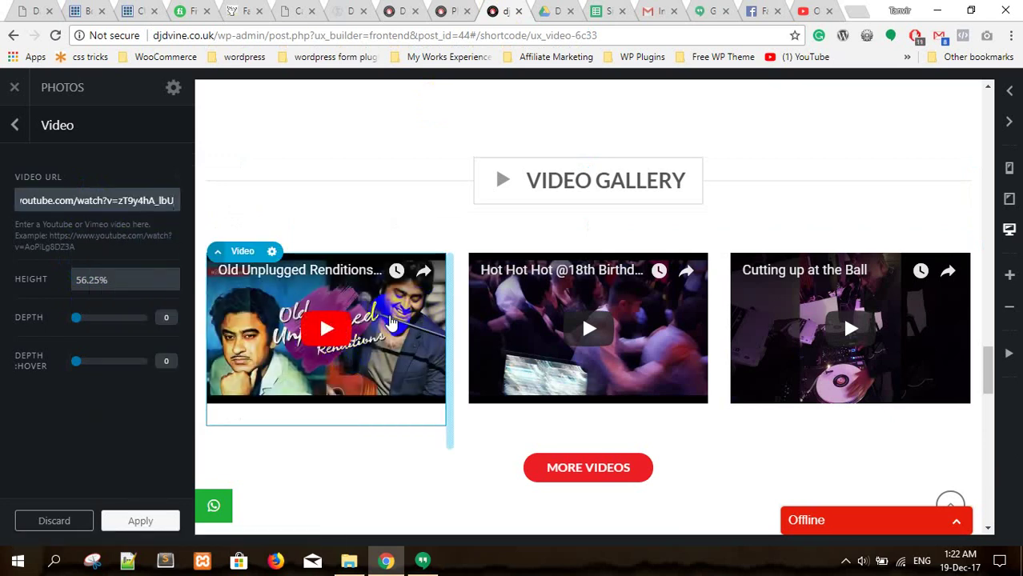
click(137, 521)
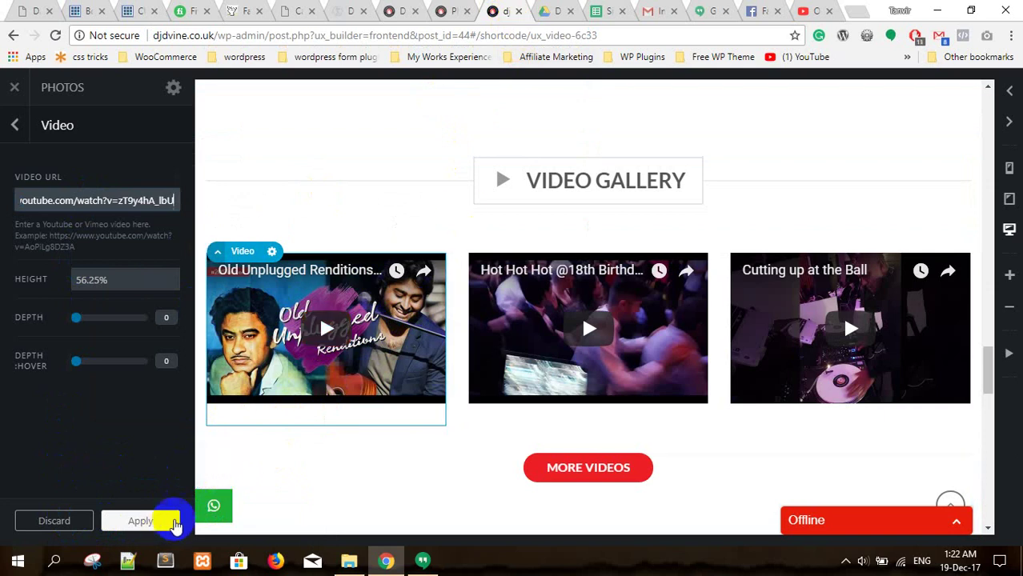
click(172, 524)
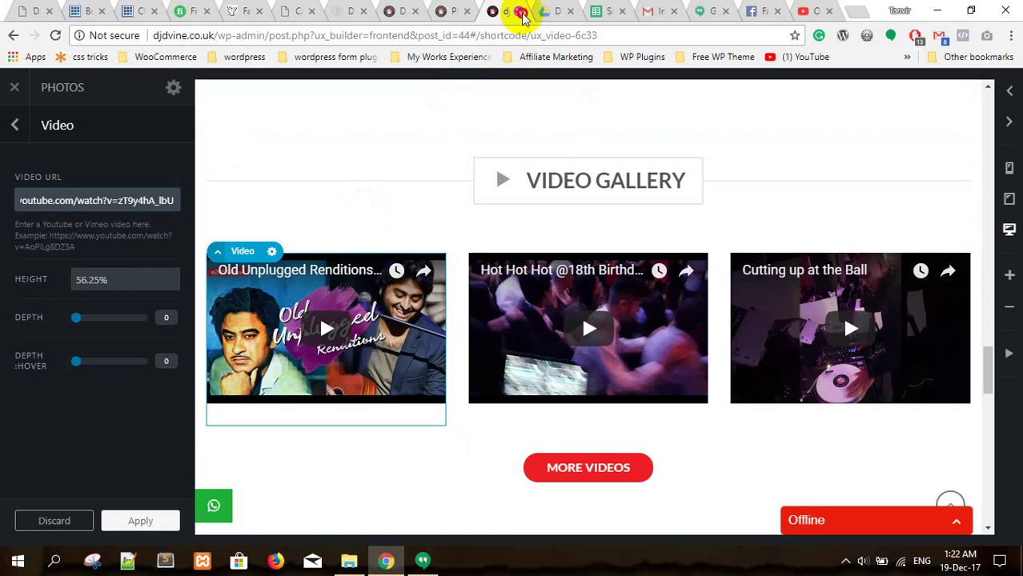
Return to the element tree and inspect the Instagram Gallery title's settings
click(12, 125)
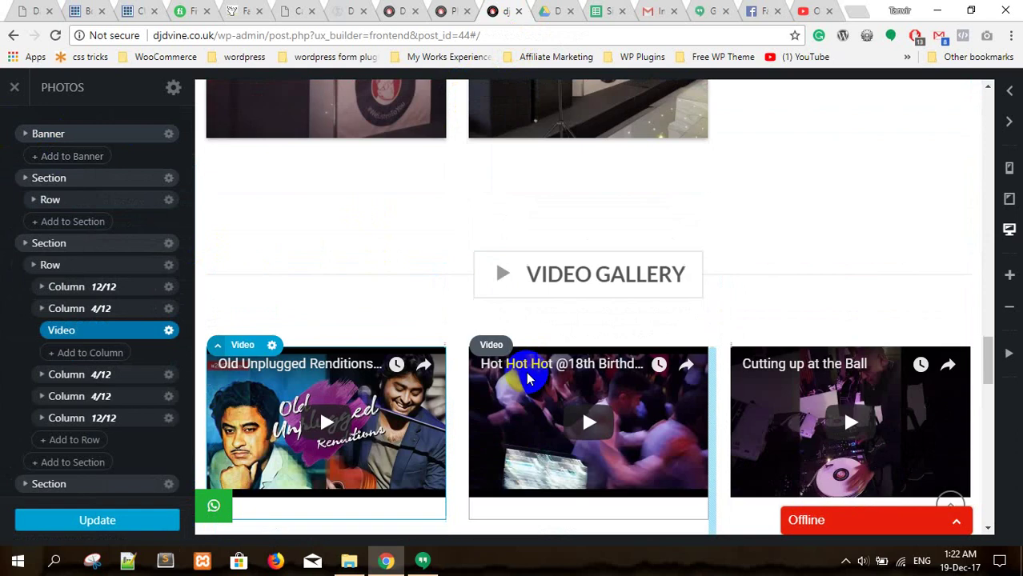
scroll(529, 379, down, 5)
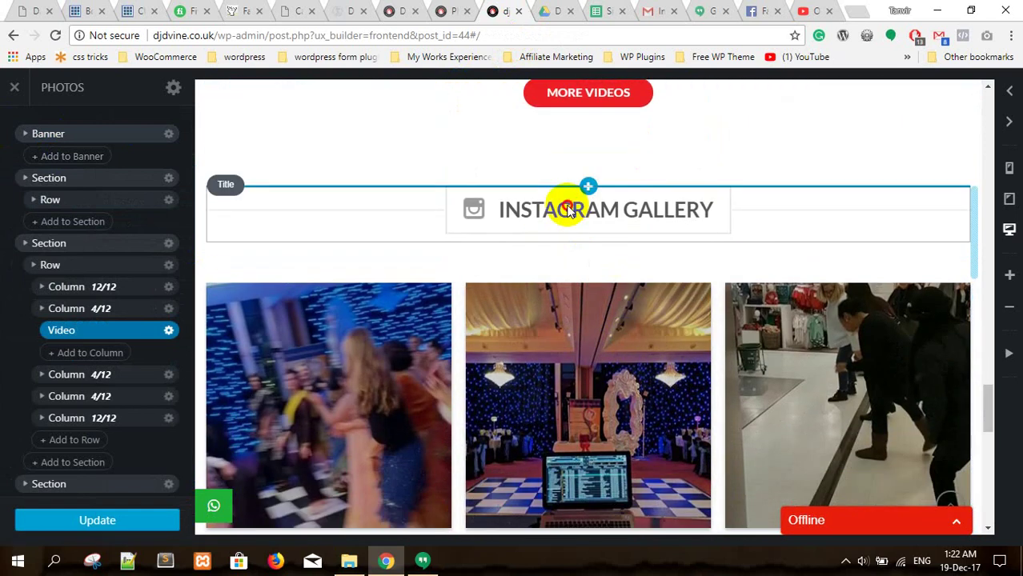
click(568, 210)
click(164, 217)
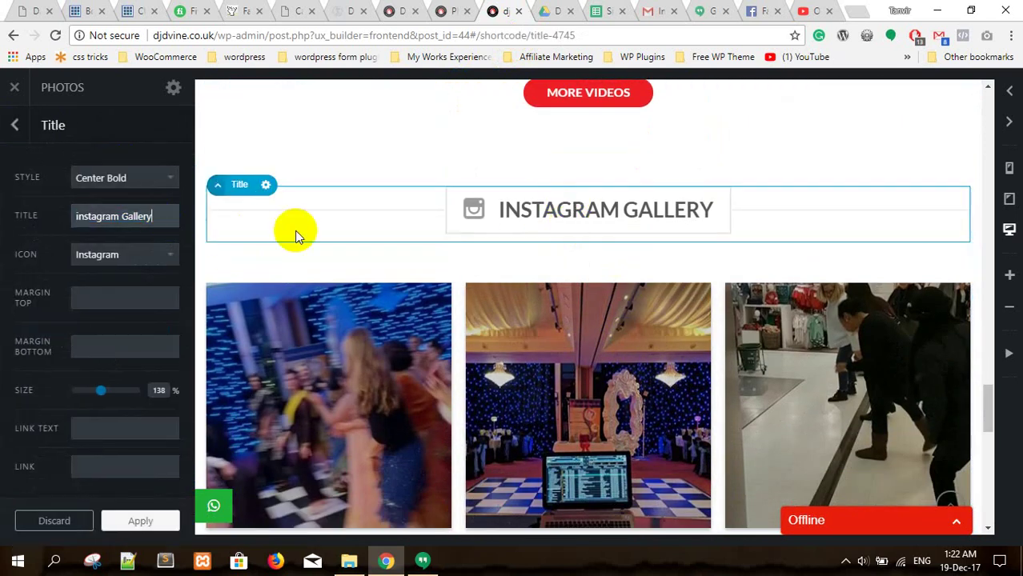
scroll(445, 256, up, 2)
Look through the More Videos button's settings, then close the site editor tab
click(549, 255)
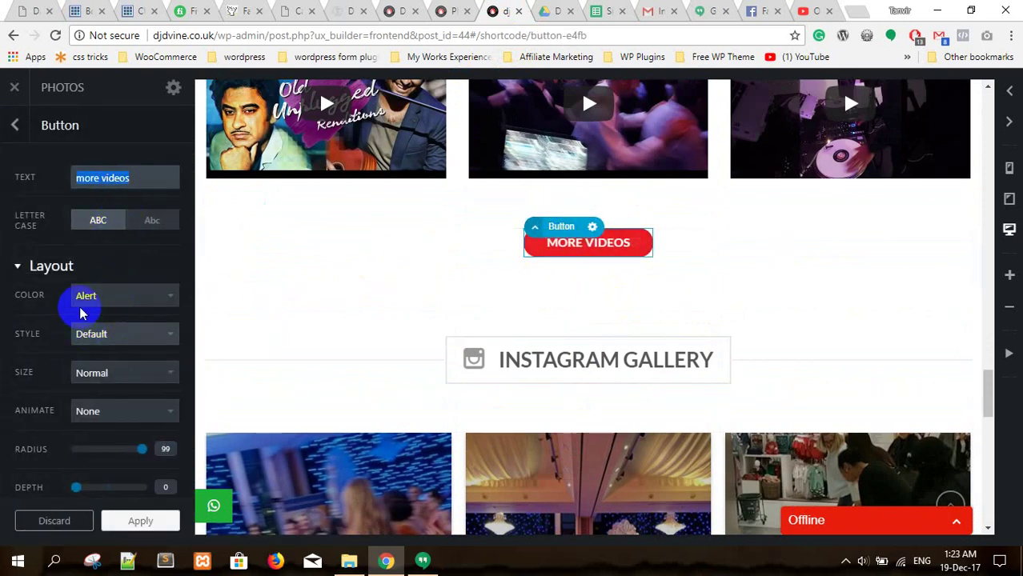
scroll(89, 401, down, 5)
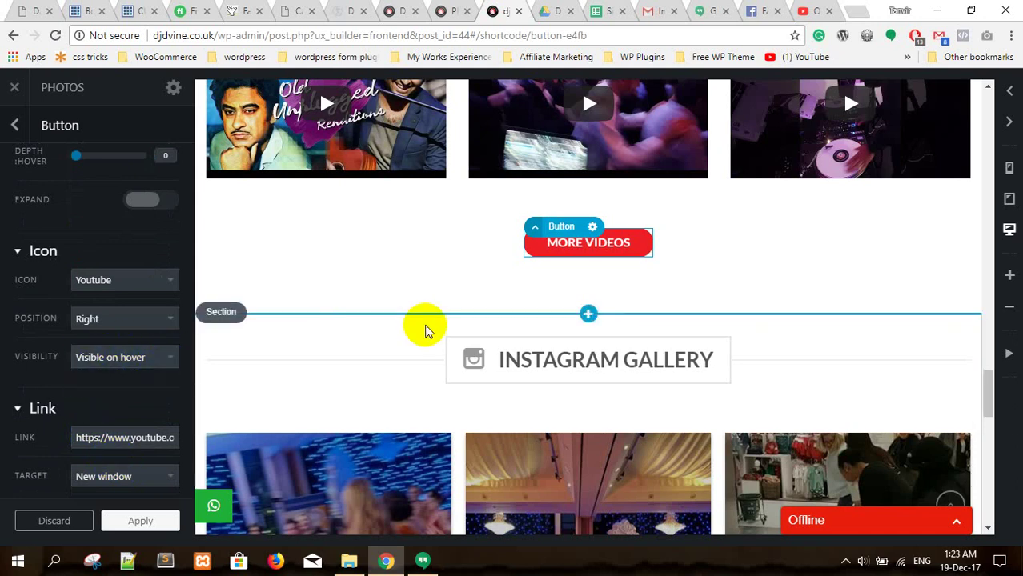
scroll(367, 326, up, 12)
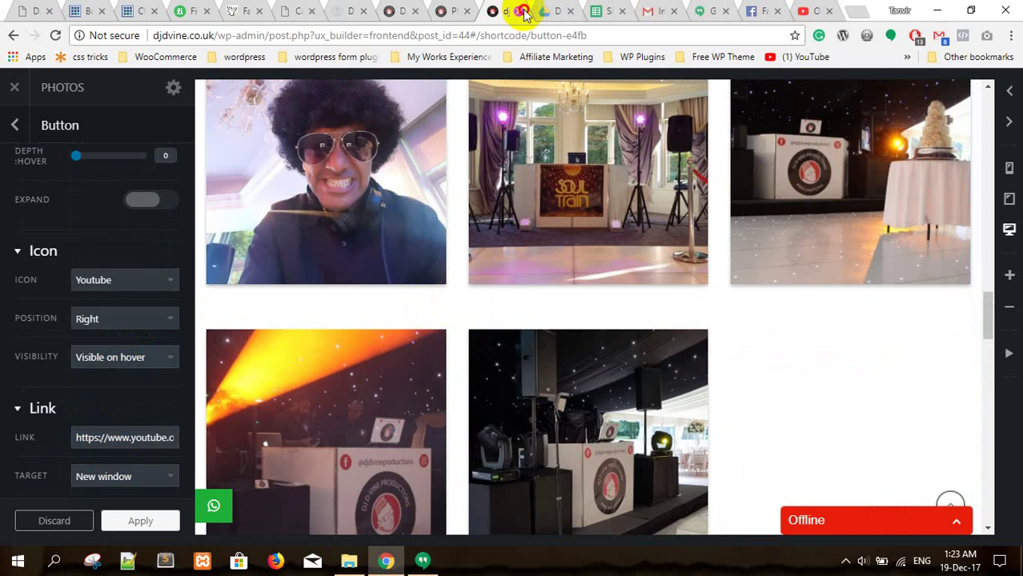
click(522, 12)
On the live home page, advance the hero slider and choose Edit with UX Builder
click(471, 11)
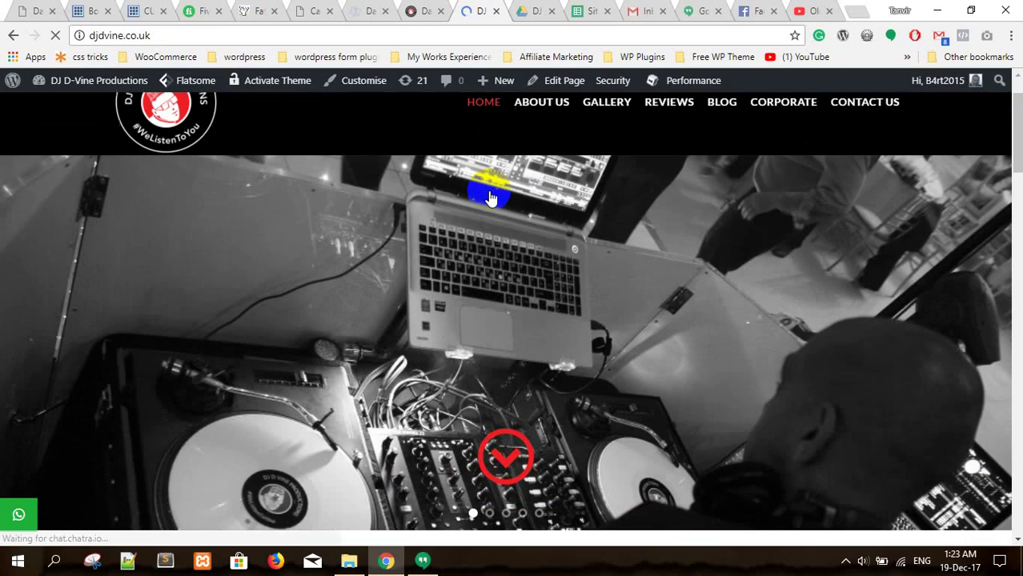
scroll(490, 195, down, 2)
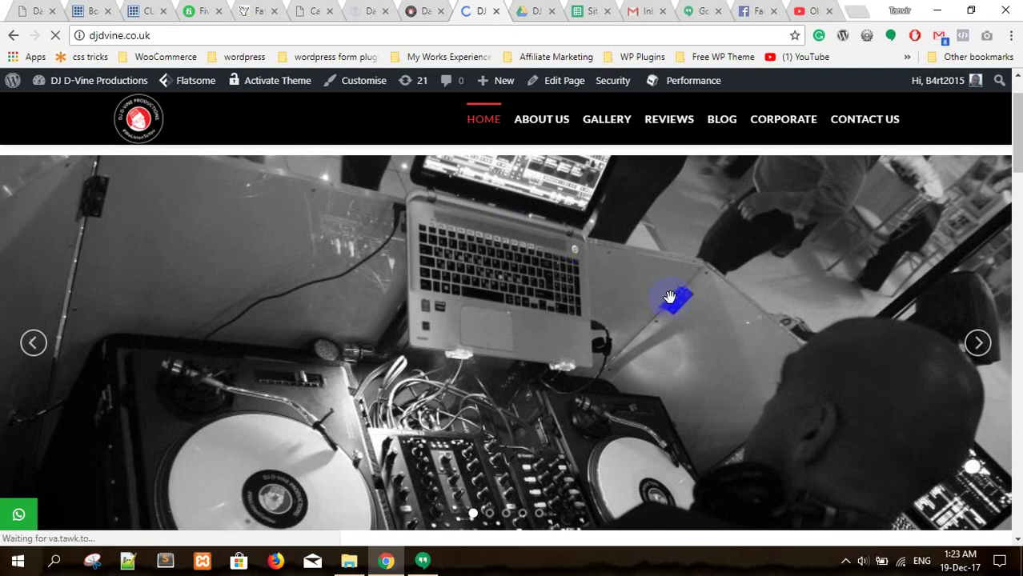
click(978, 344)
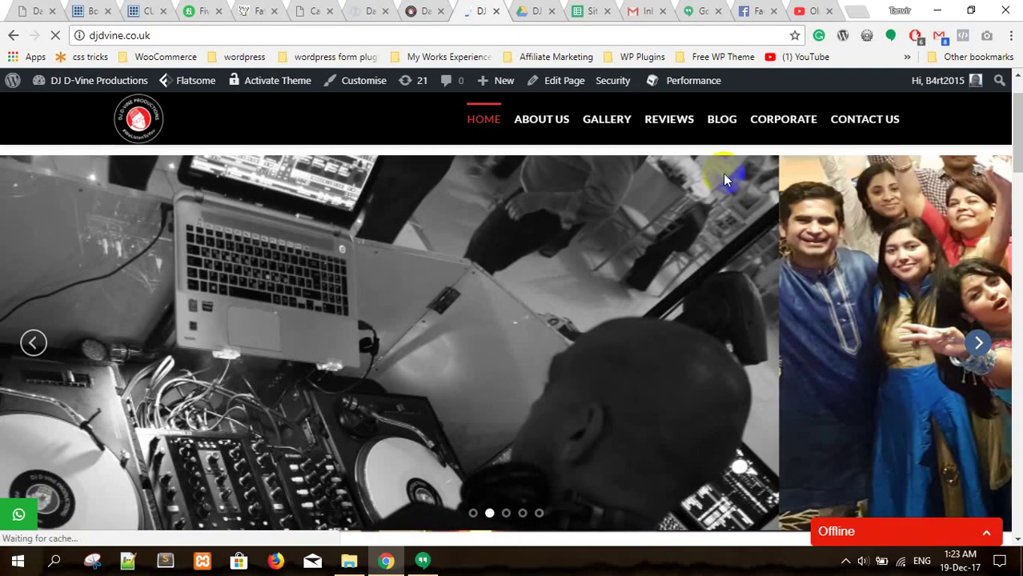
click(563, 84)
mouse_move(560, 85)
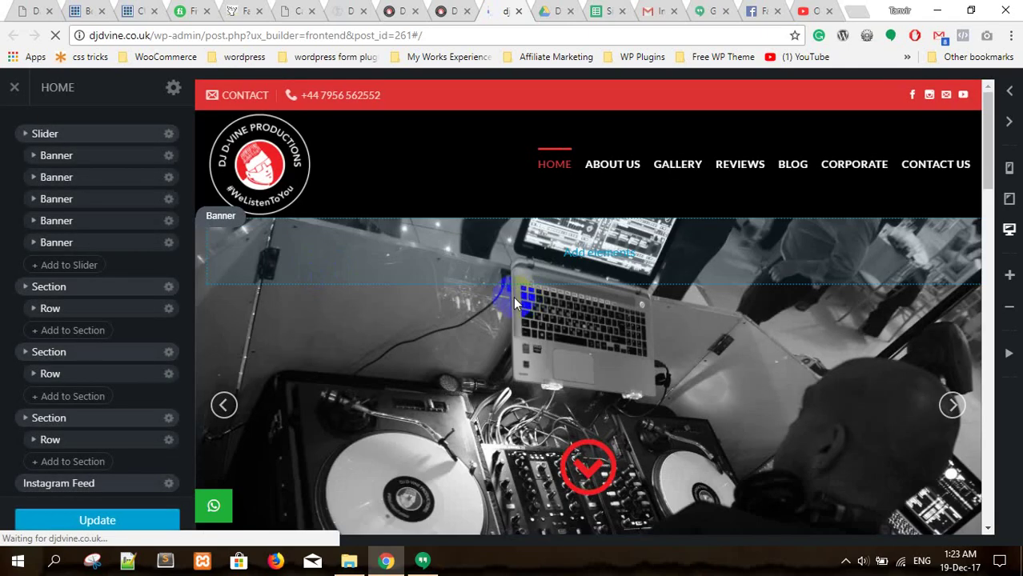
Select the home page slider and switch it to the fourth, banquet-hall banner
click(56, 135)
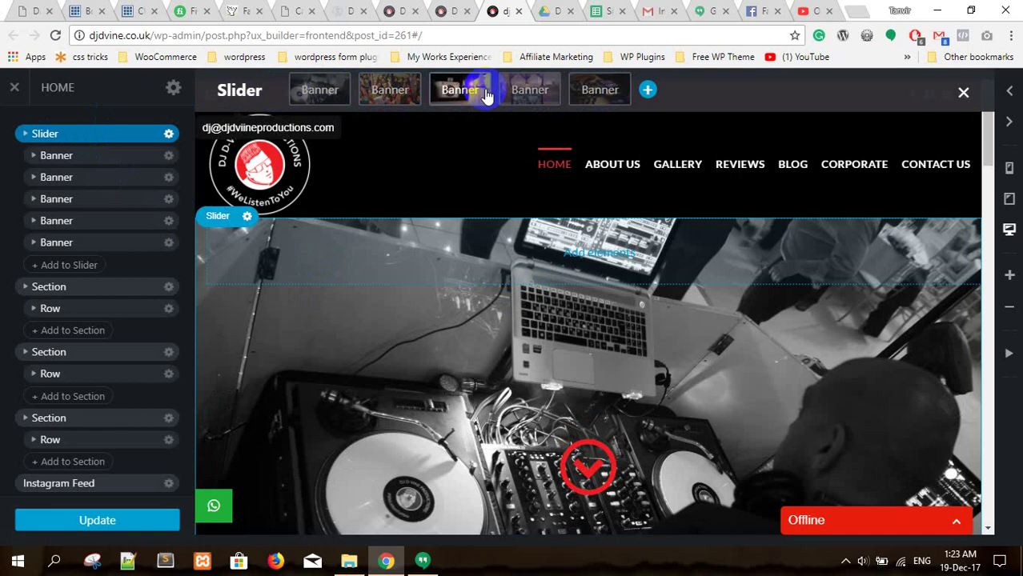
scroll(396, 297, down, 2)
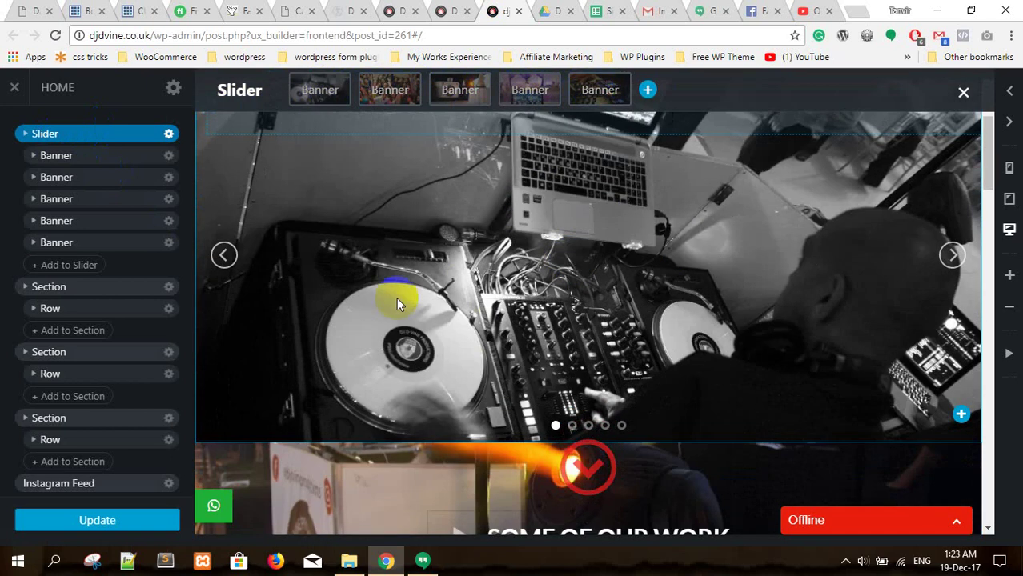
scroll(508, 373, up, 1)
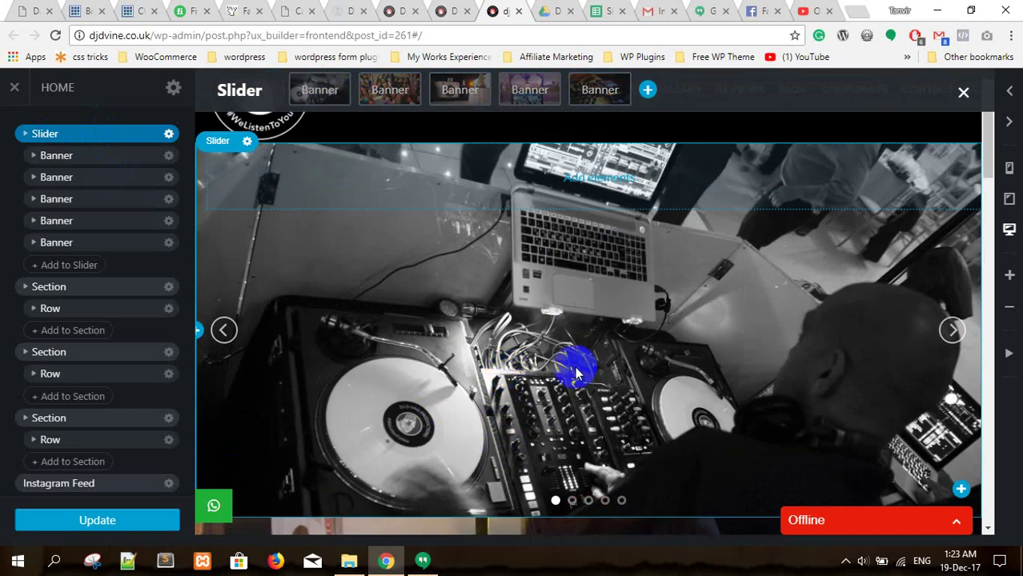
click(453, 93)
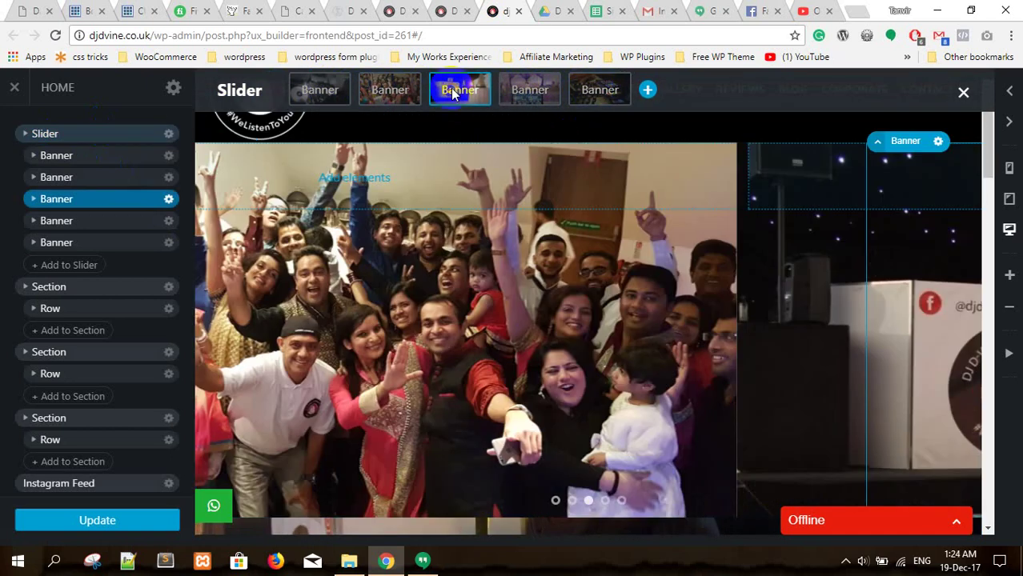
click(408, 99)
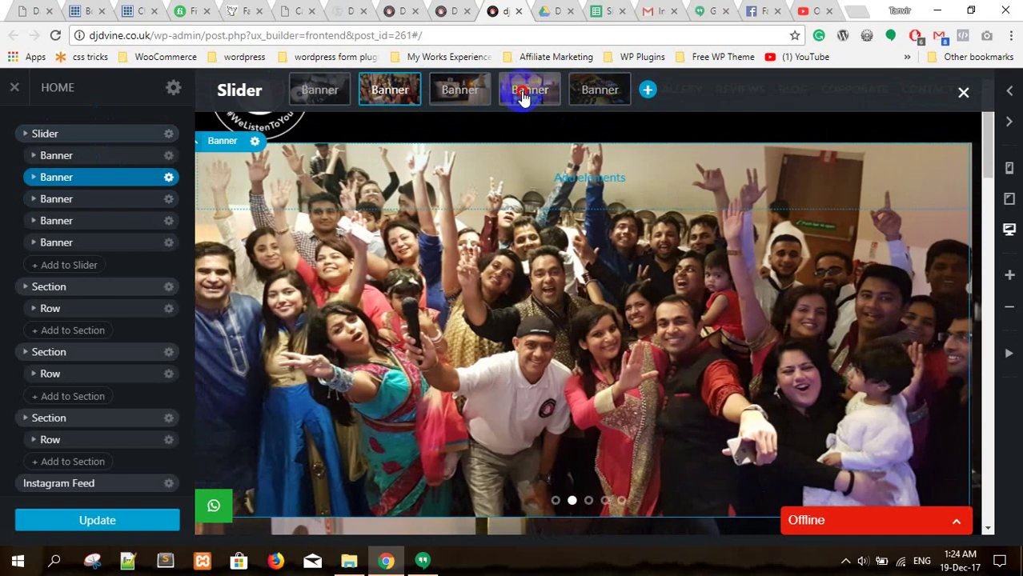
click(525, 95)
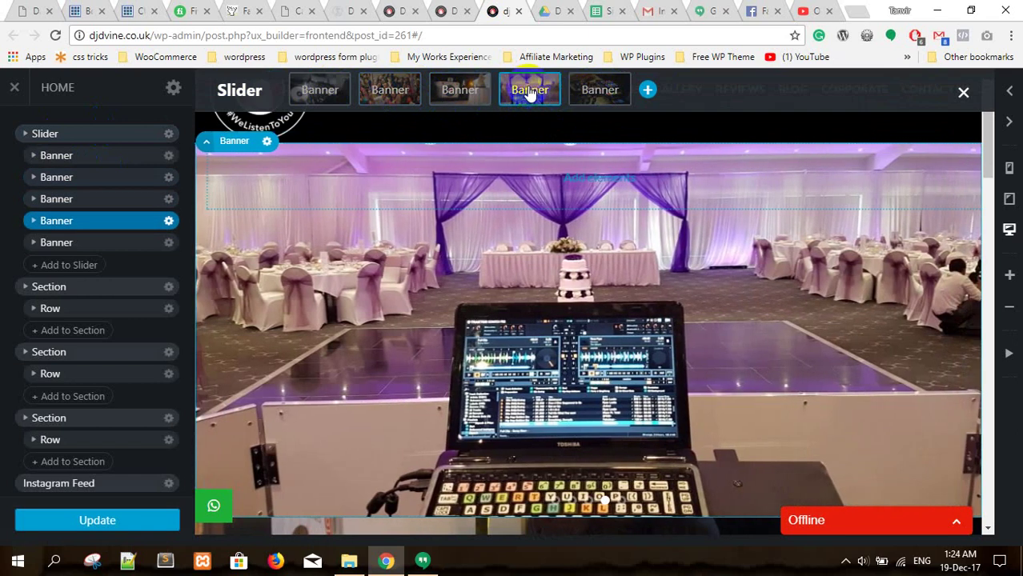
Open the banquet-hall banner's settings and start changing its Background image
click(482, 218)
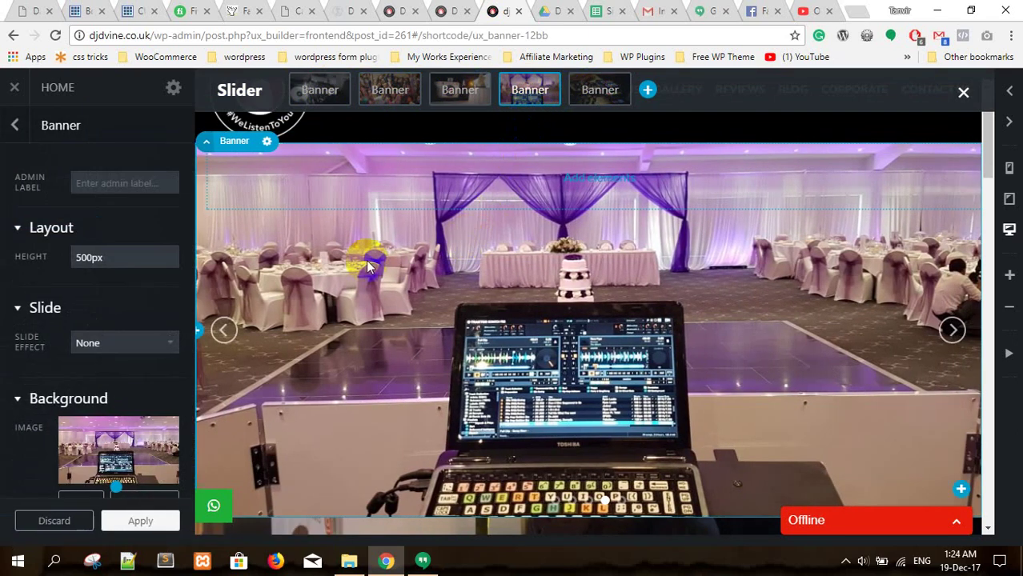
click(102, 481)
scroll(147, 385, down, 2)
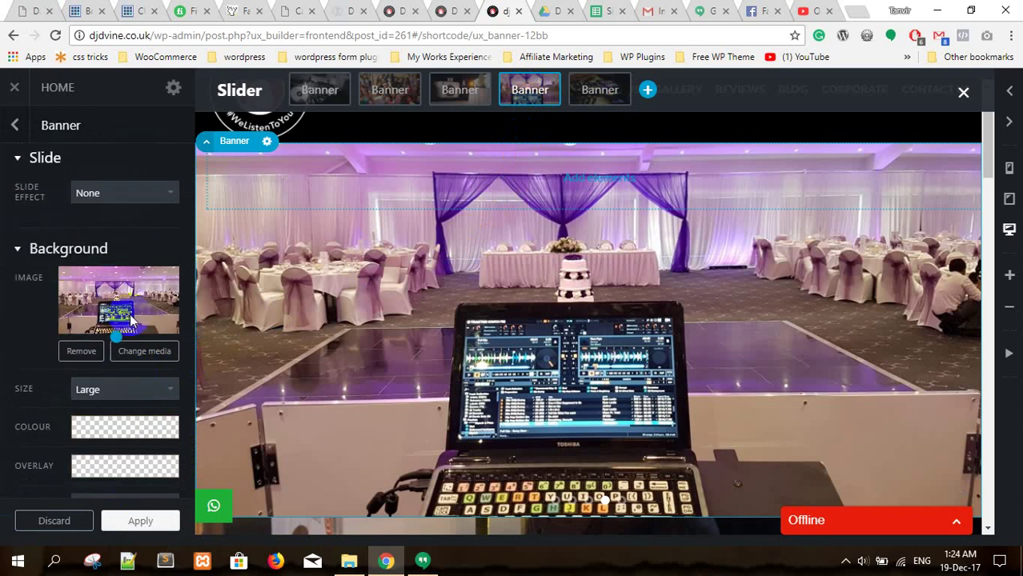
click(121, 356)
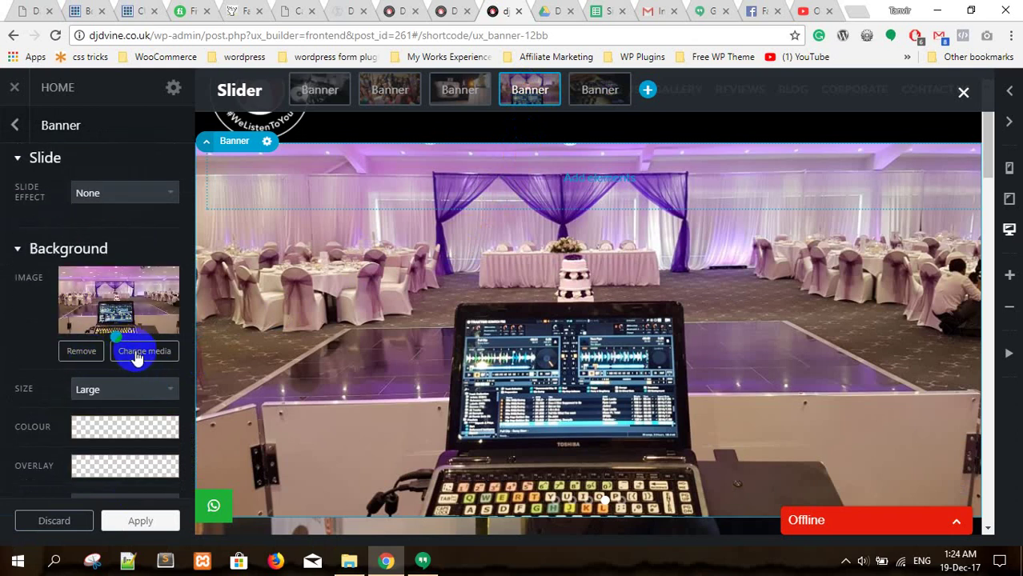
Set the banner background to Cameo-Candy.jpg from the media library
click(142, 356)
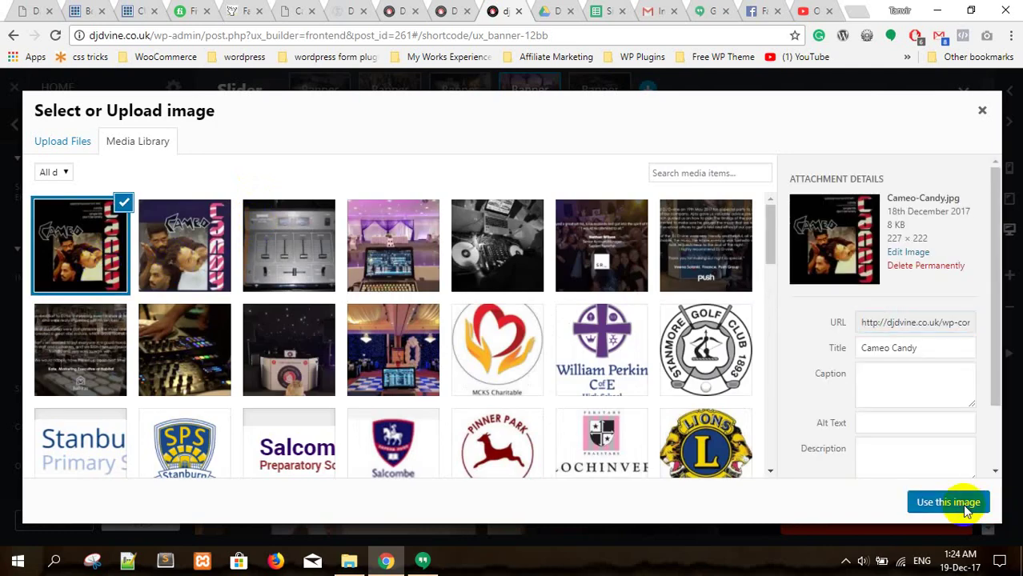
click(973, 502)
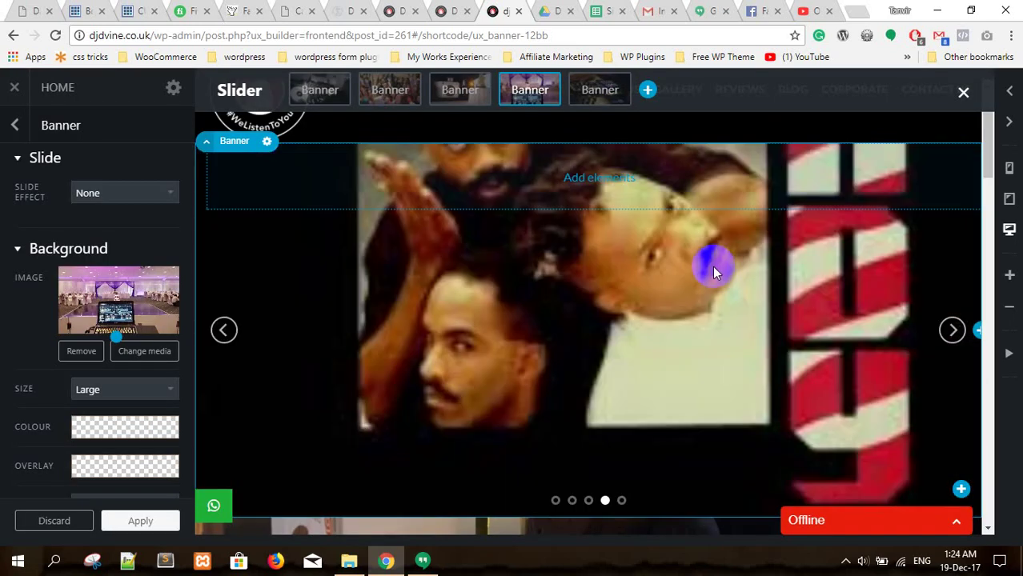
scroll(679, 278, up, 1)
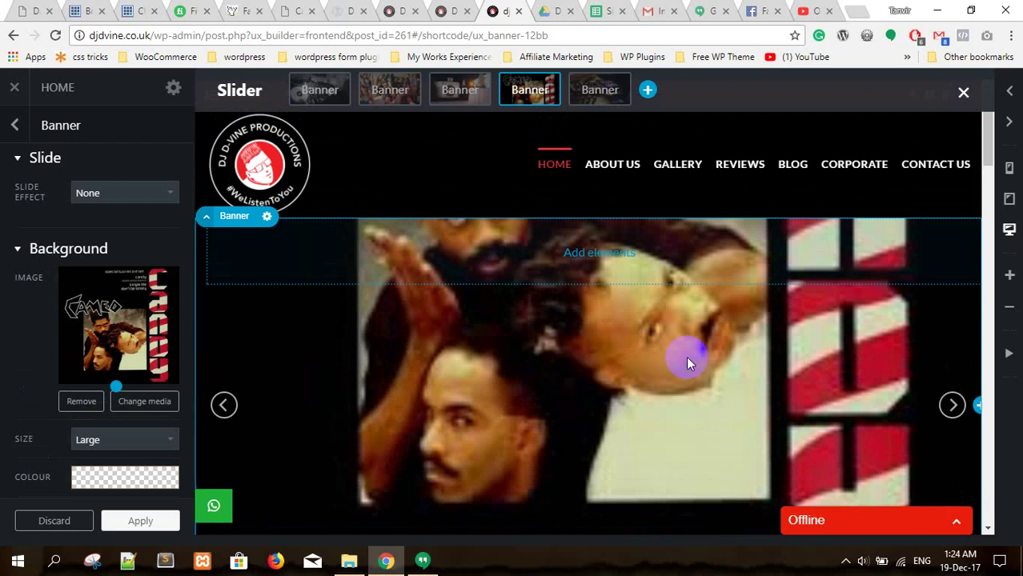
scroll(687, 357, down, 1)
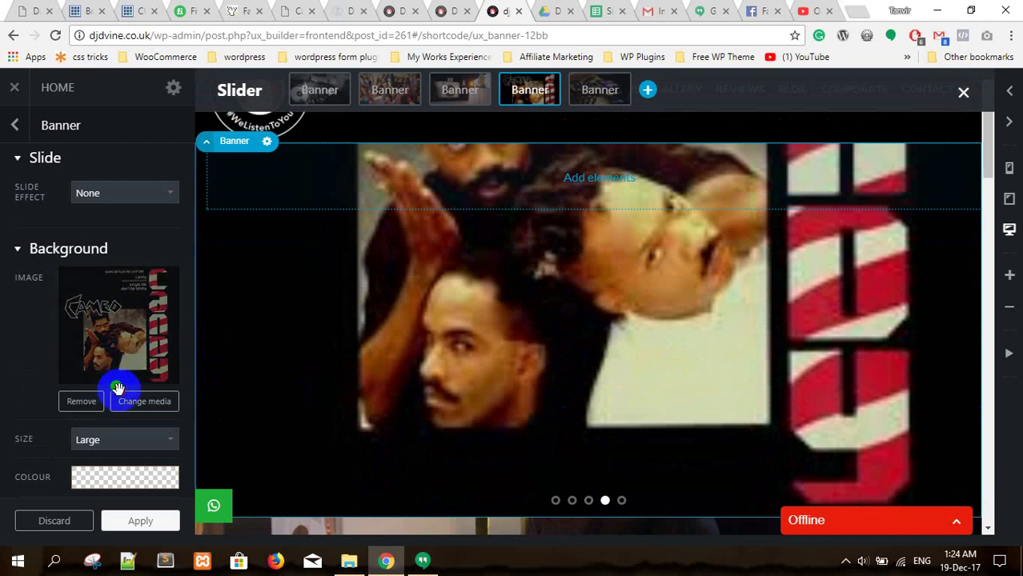
Drag the background focal point until the CAMEO logo shows
mouse_move(118, 385)
mouse_down()
mouse_move(125, 339)
mouse_move(67, 276)
mouse_move(73, 259)
mouse_up()
drag(176, 341, 112, 315)
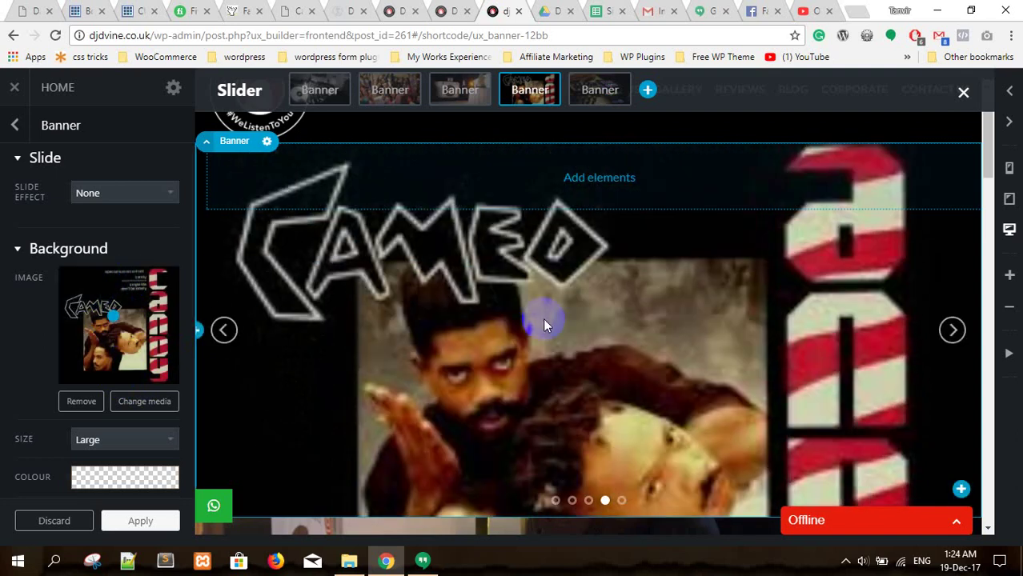
scroll(543, 318, down, 2)
scroll(543, 322, up, 1)
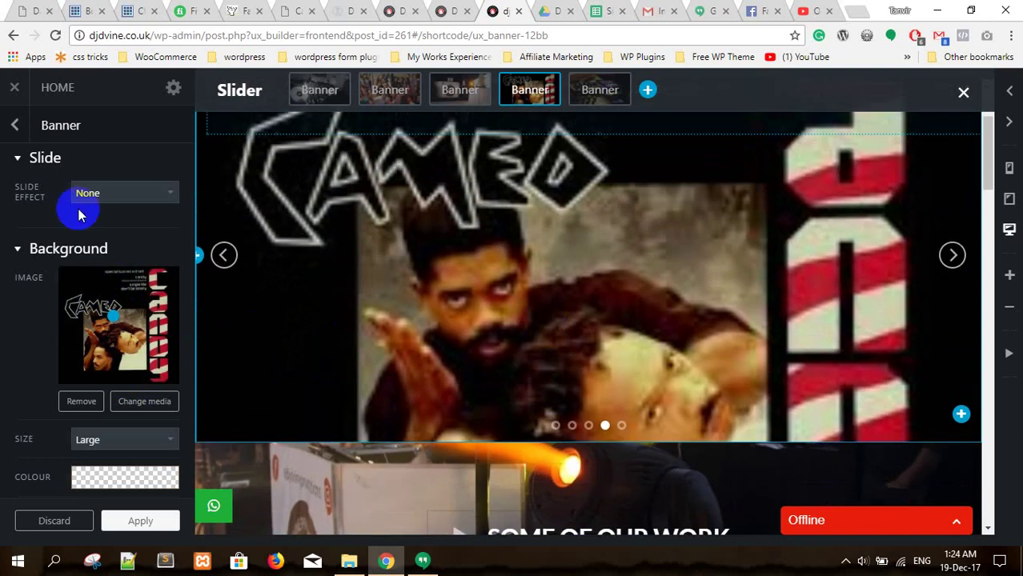
Close the Banner settings and scroll the canvas to the What People Say review cards
click(15, 128)
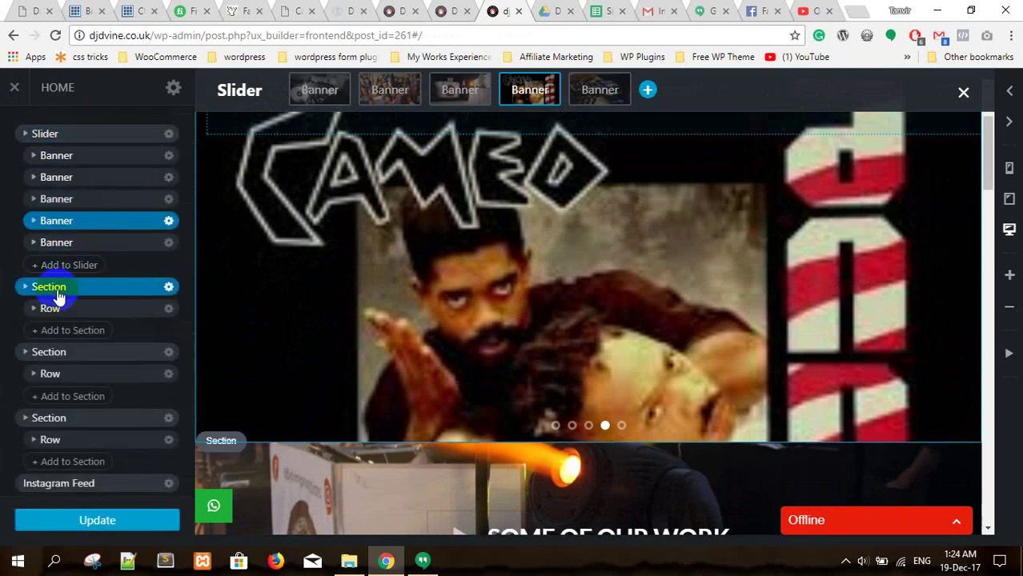
scroll(384, 298, down, 4)
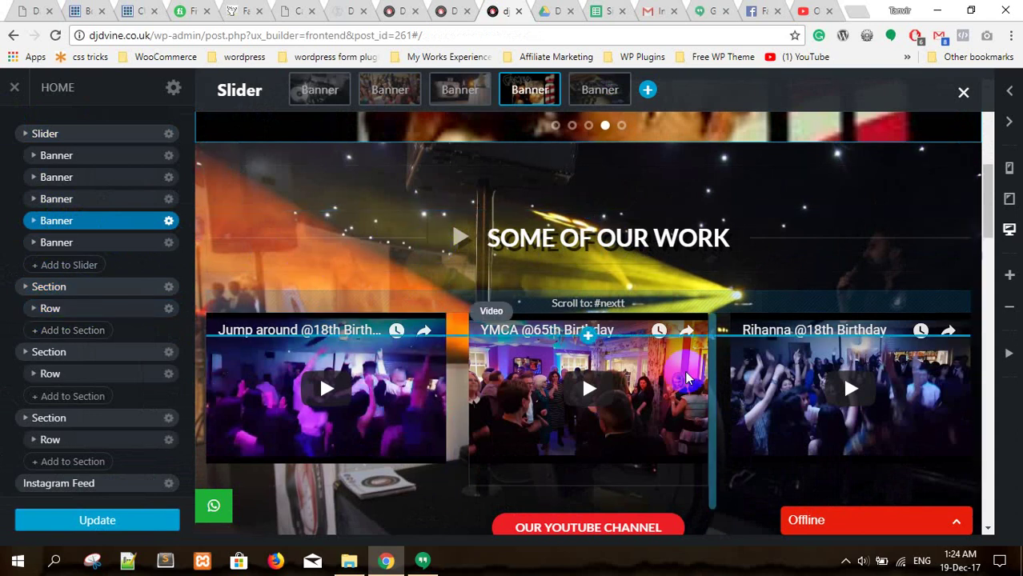
scroll(687, 376, down, 5)
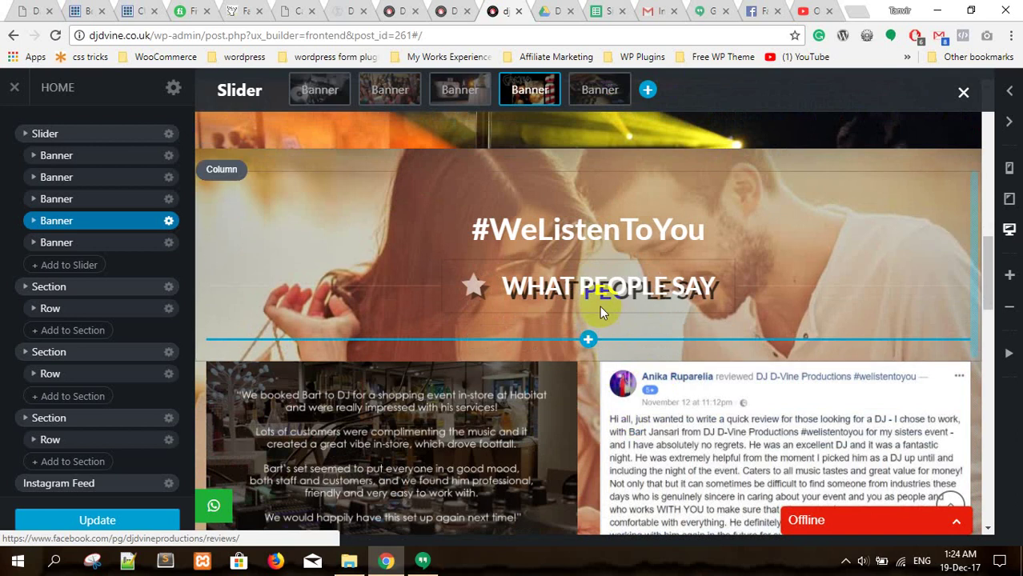
scroll(602, 312, down, 3)
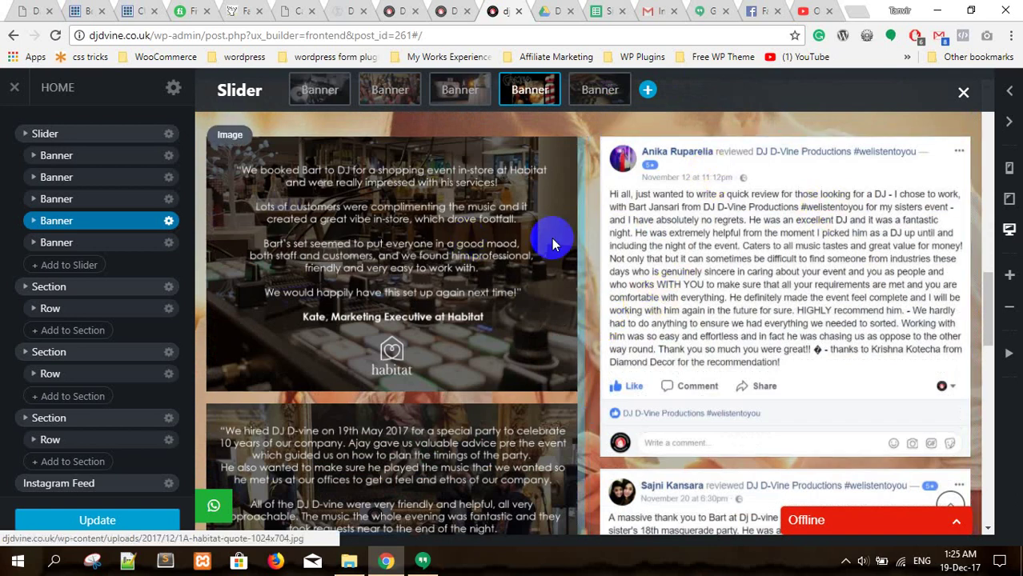
Open the Facebook review screenshot's Image settings, then dismiss the media picker without changing the picture
click(699, 248)
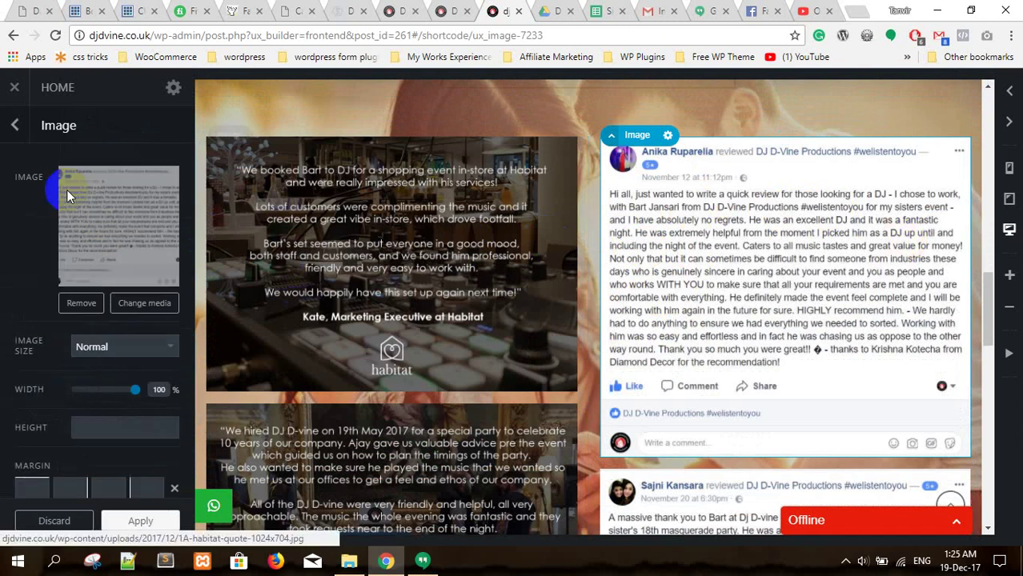
click(135, 307)
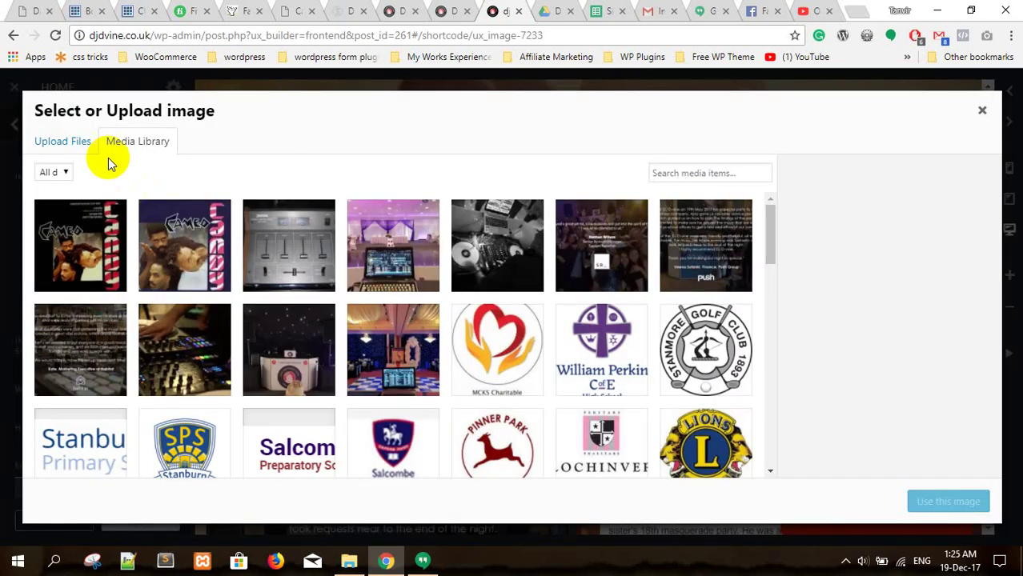
click(48, 142)
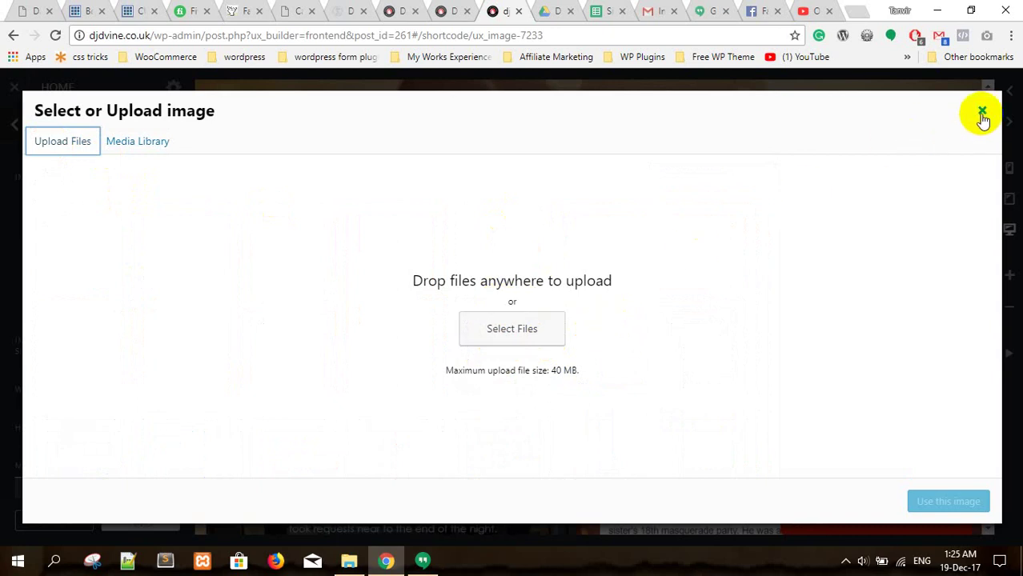
click(982, 116)
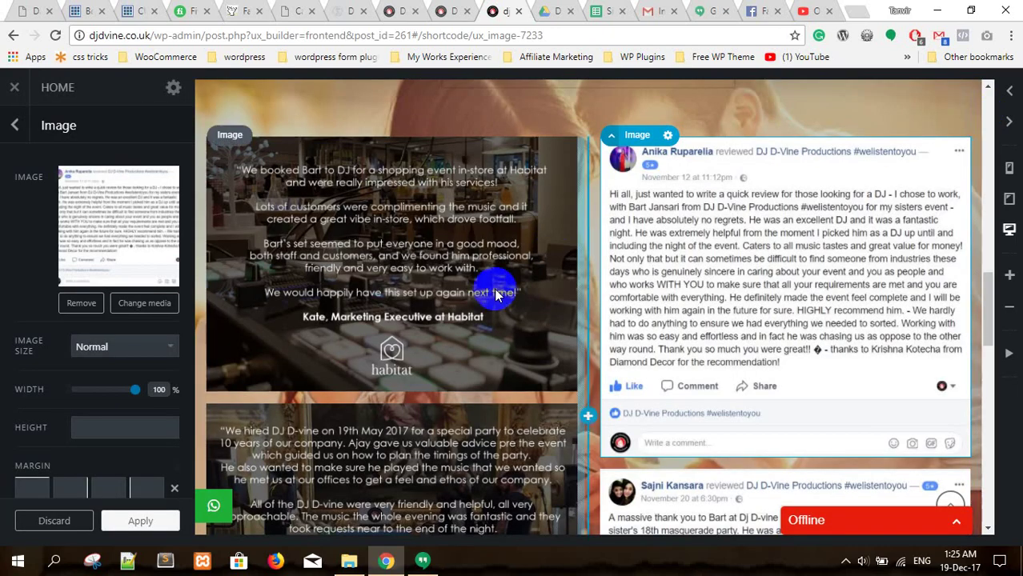